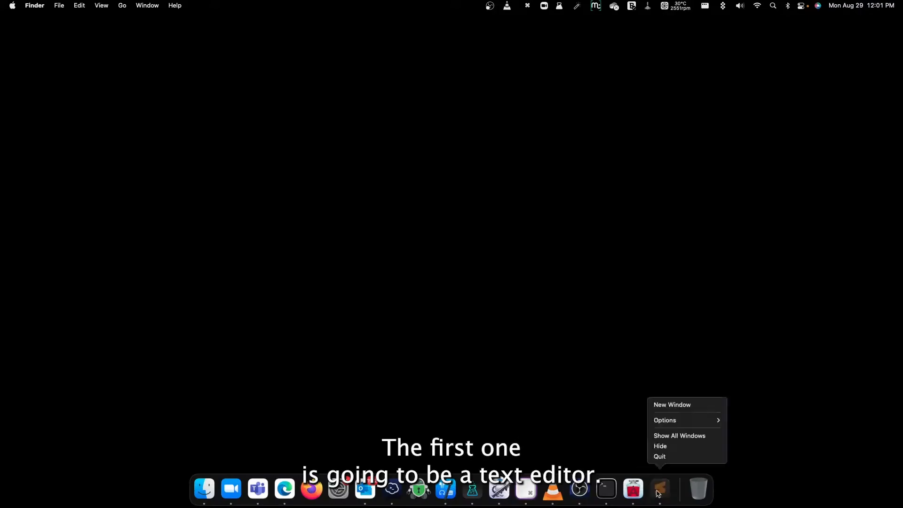
Quit the open text editor, switch to Microsoft Edge and download Sublime Text for Mac from sublimetext.com.
{"action": "left_click", "coordinate": [658, 458]}
{"action": "left_click", "coordinate": [297, 489]}
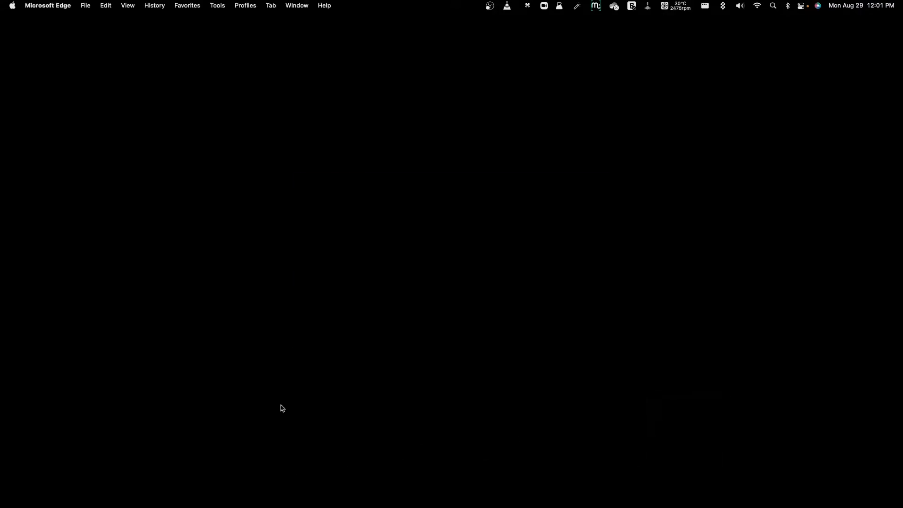
{"action": "type", "text": "sublime text"}
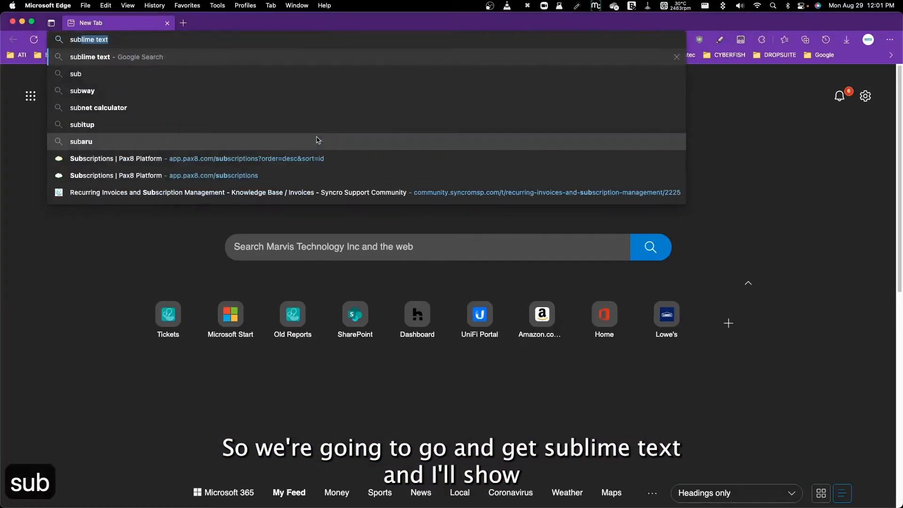
{"action": "key", "text": "Return"}
{"action": "left_click", "coordinate": [237, 168]}
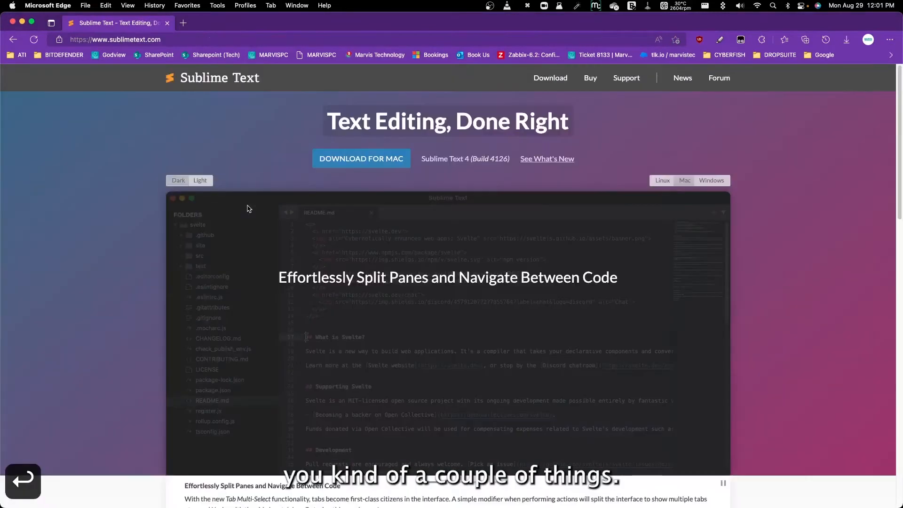
{"action": "left_click", "coordinate": [360, 159]}
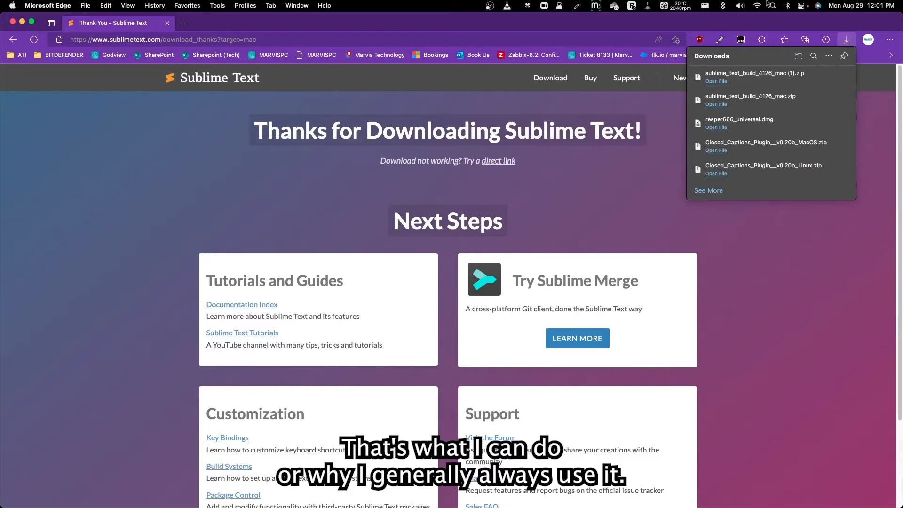
Extract the downloaded Sublime Text archive and move the application from Downloads into the Applications folder.
{"action": "left_click", "coordinate": [776, 82]}
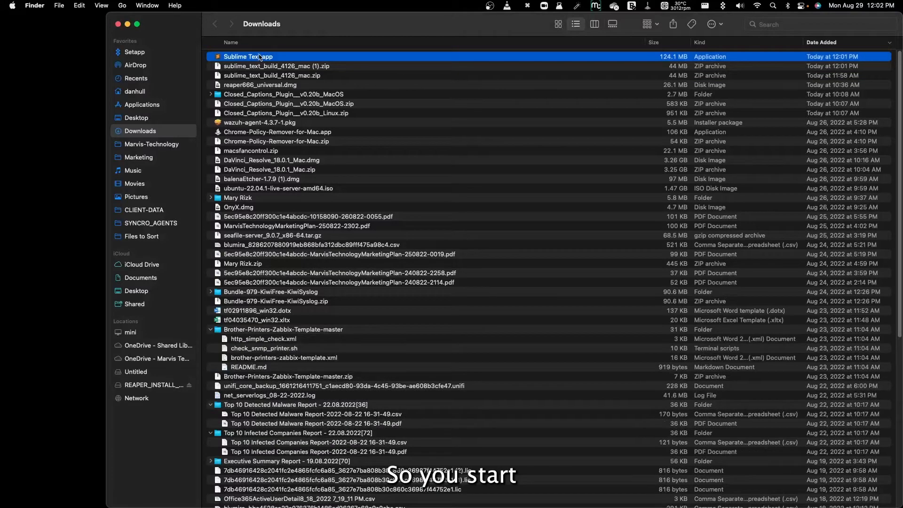
{"action": "left_click_drag", "start_coordinate": [258, 57], "coordinate": [173, 110]}
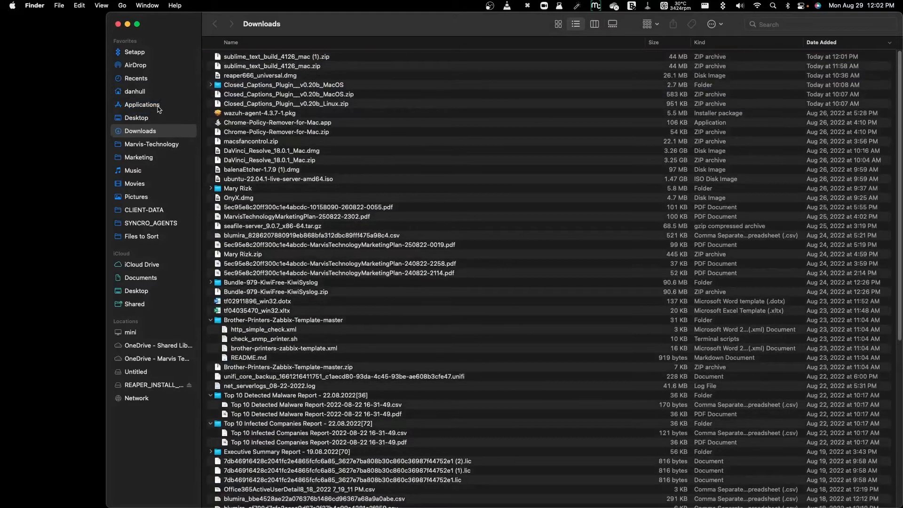
Launch Sublime Text from the Applications folder and move its window toward the upper-left area of the desktop.
{"action": "left_click", "coordinate": [159, 110]}
{"action": "type", "text": "sub"}
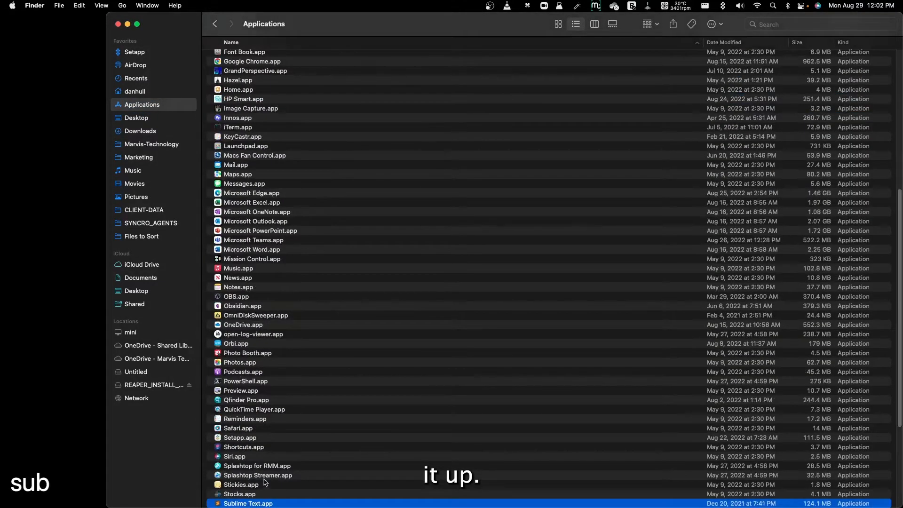
{"action": "left_click_drag", "start_coordinate": [246, 502], "coordinate": [246, 497]}
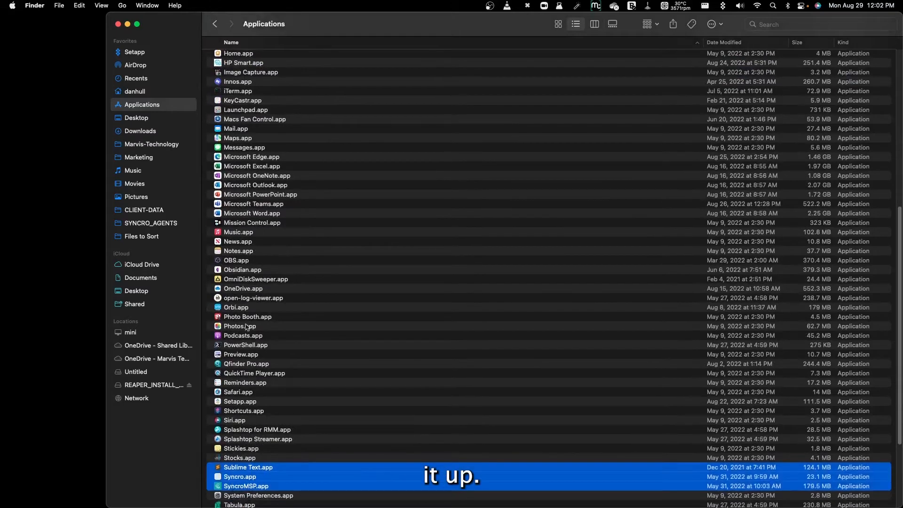
{"action": "left_click", "coordinate": [244, 469]}
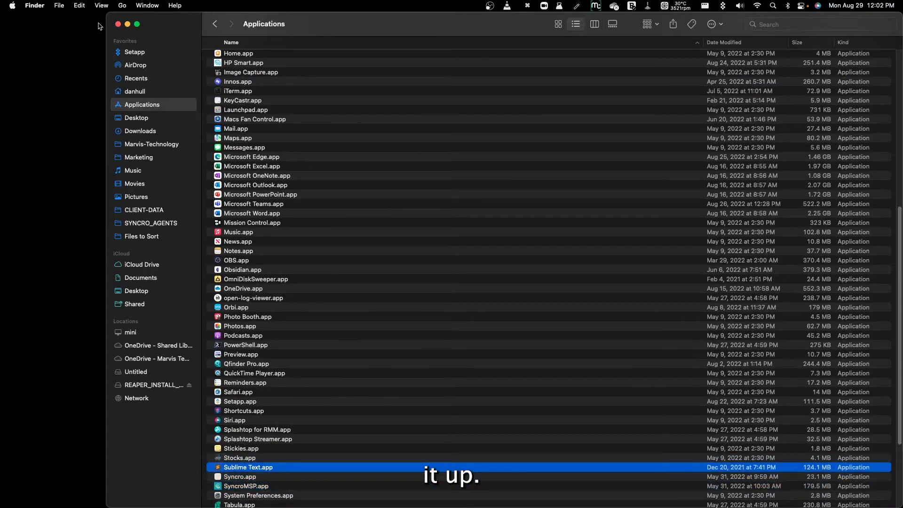
{"action": "key", "text": "super+o"}
{"action": "left_click", "coordinate": [491, 220]}
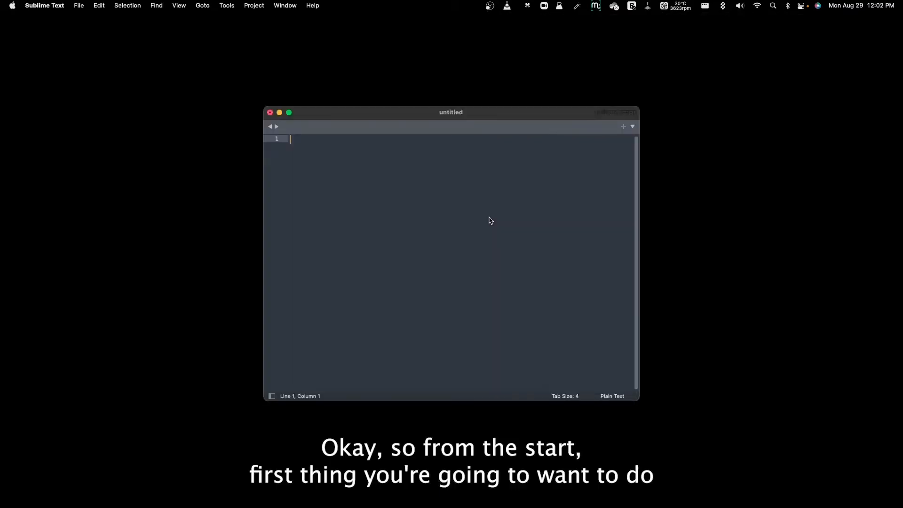
{"action": "left_click_drag", "start_coordinate": [459, 115], "coordinate": [277, 44]}
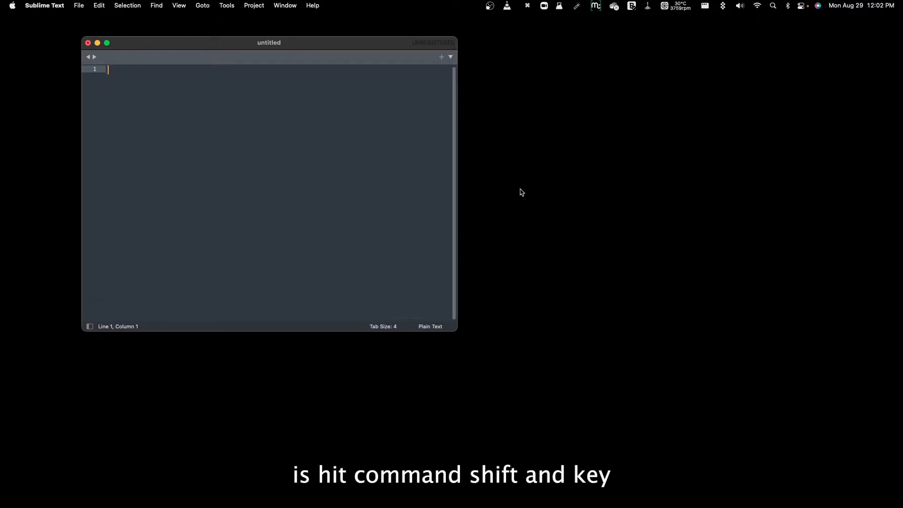
Install Package Control through Sublime Text's command palette and dismiss the resulting dialog.
{"action": "key", "text": "super+shift+p"}
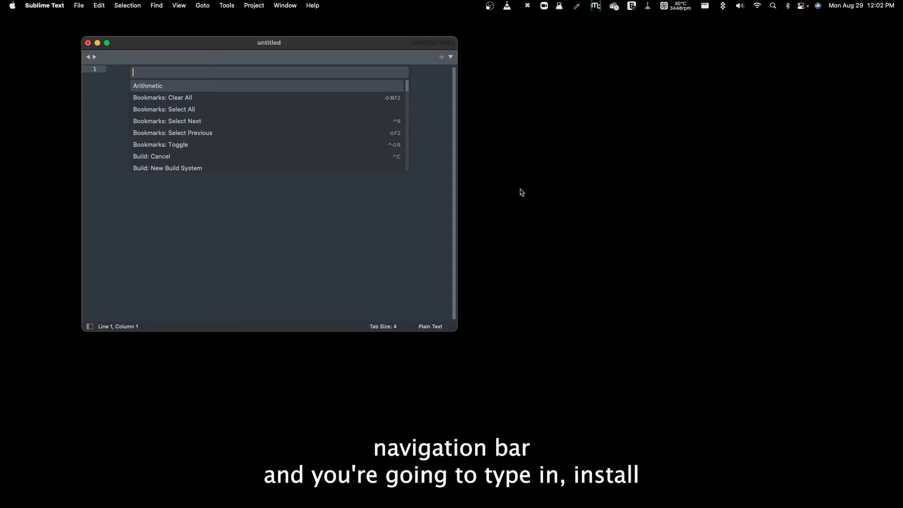
{"action": "type", "text": "install"}
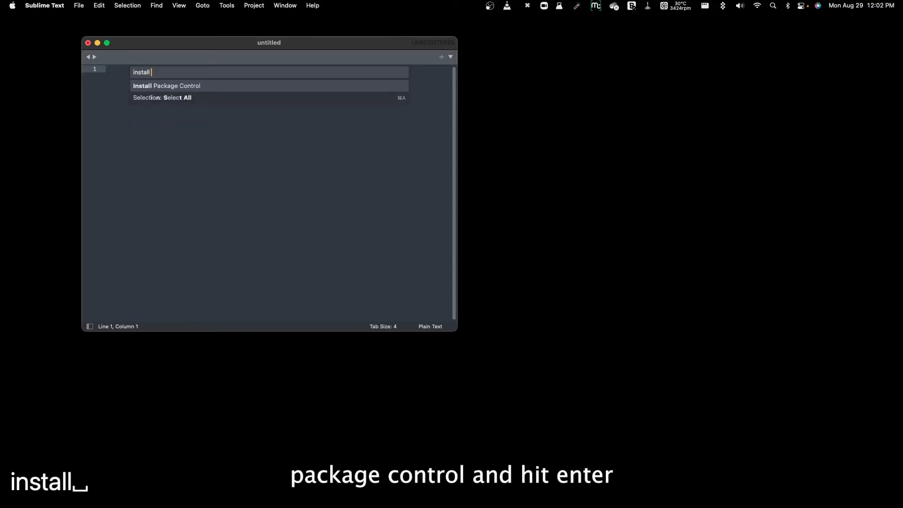
{"action": "key", "text": "Return"}
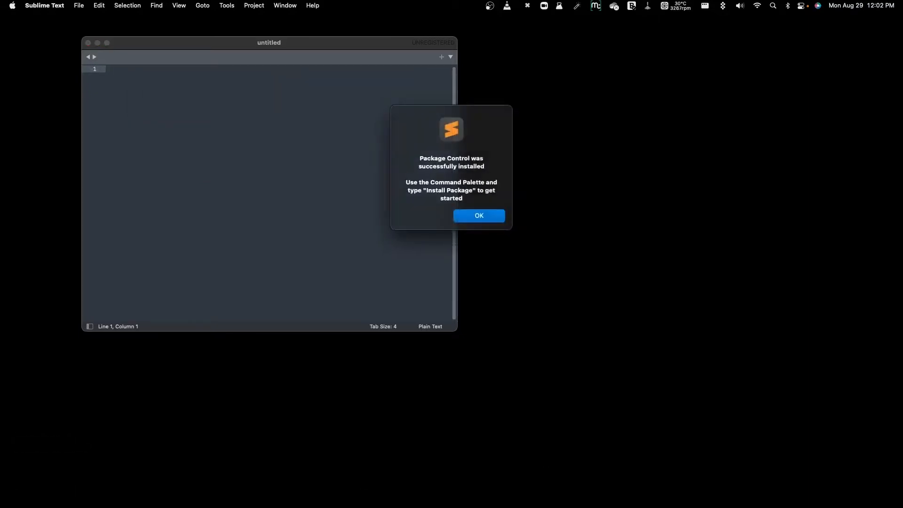
{"action": "left_click", "coordinate": [480, 216]}
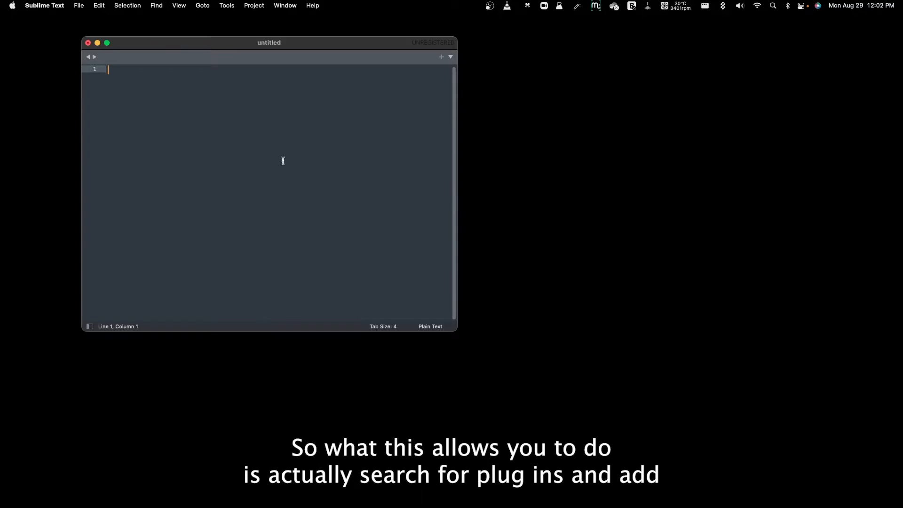
Run the Package Control: Install Package command from the command palette.
{"action": "key", "text": "super+shift+p"}
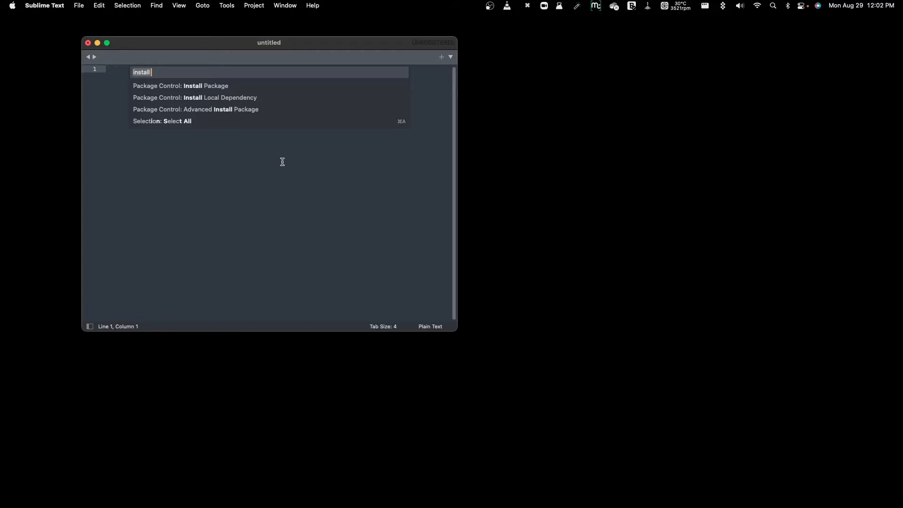
{"action": "type", "text": "install theme"}
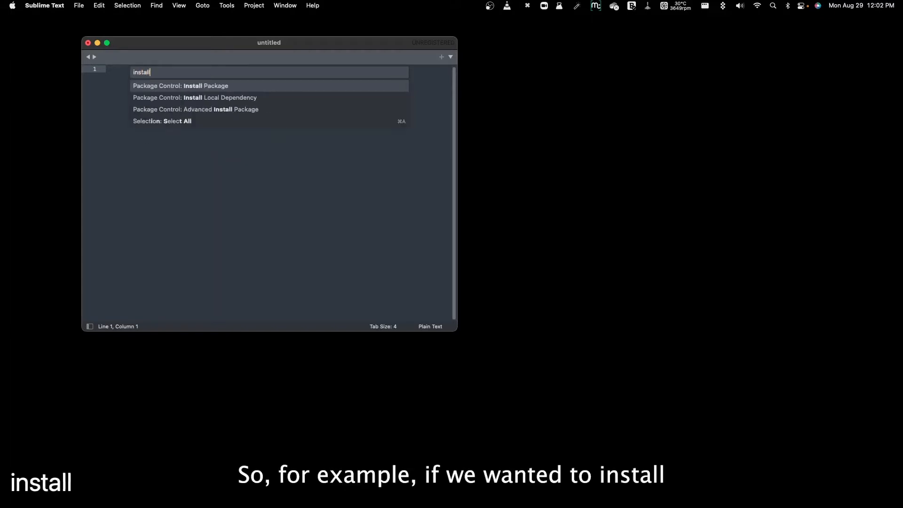
{"action": "key", "text": "BackSpace"}
{"action": "key", "text": "BackSpace"}
{"action": "key", "text": "BackSpace"}
{"action": "key", "text": "BackSpace"}
{"action": "key", "text": "BackSpace"}
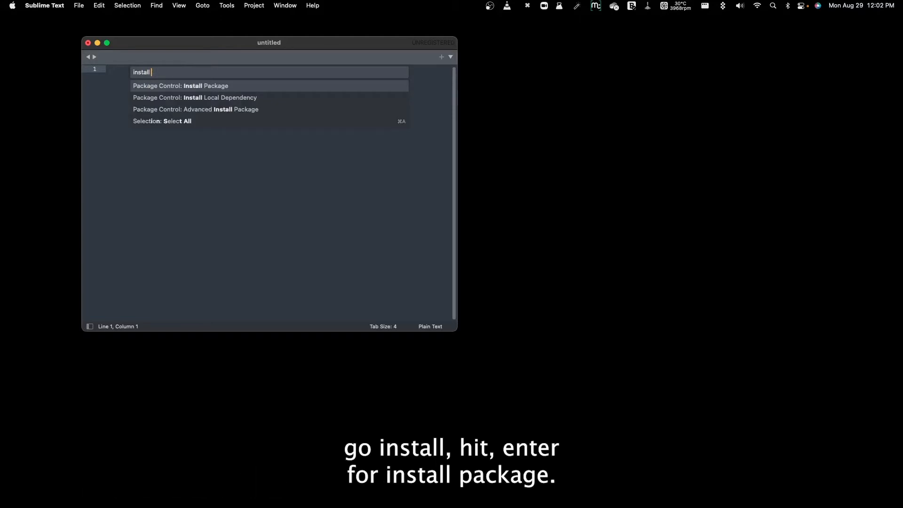
{"action": "key", "text": "Return"}
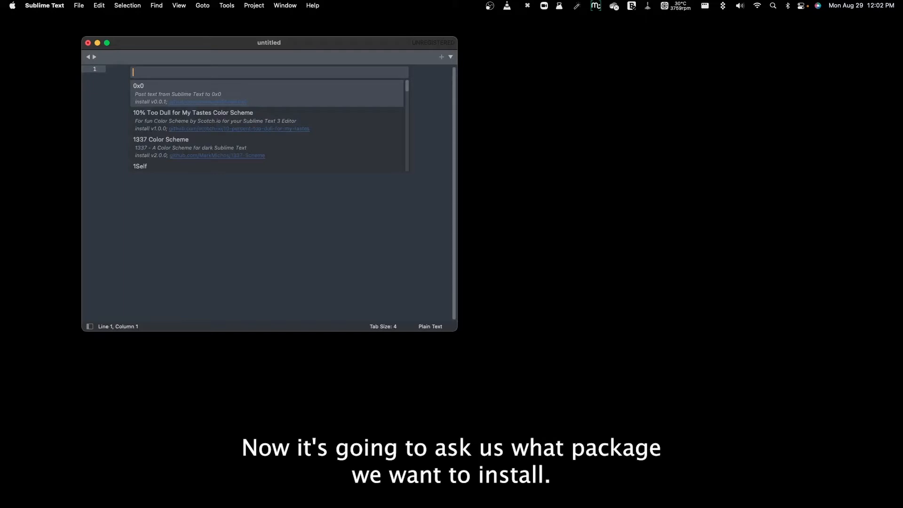
Find the Dracula Color Scheme in the package list and install it.
{"action": "type", "text": "theme "}
{"action": "type", "text": "dracu"}
{"action": "key", "text": "BackSpace"}
{"action": "key", "text": "BackSpace"}
{"action": "key", "text": "BackSpace"}
{"action": "key", "text": "BackSpace"}
{"action": "key", "text": "BackSpace"}
{"action": "key", "text": "BackSpace"}
{"action": "key", "text": "BackSpace"}
{"action": "key", "text": "BackSpace"}
{"action": "key", "text": "BackSpace"}
{"action": "key", "text": "BackSpace"}
{"action": "key", "text": "BackSpace"}
{"action": "type", "text": "dracul"}
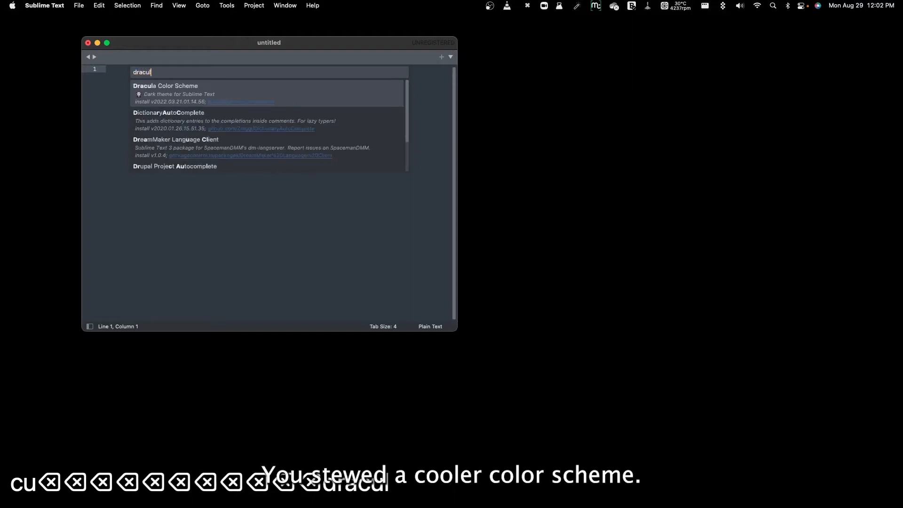
{"action": "key", "text": "Return"}
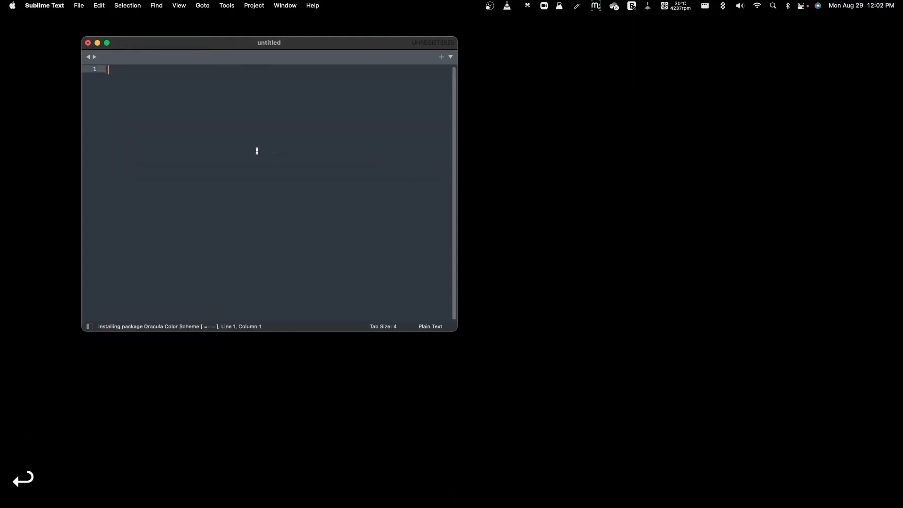
Set the editor's color scheme to Dracula with the UI: Select Color Scheme command.
{"action": "key", "text": "super+shift+p"}
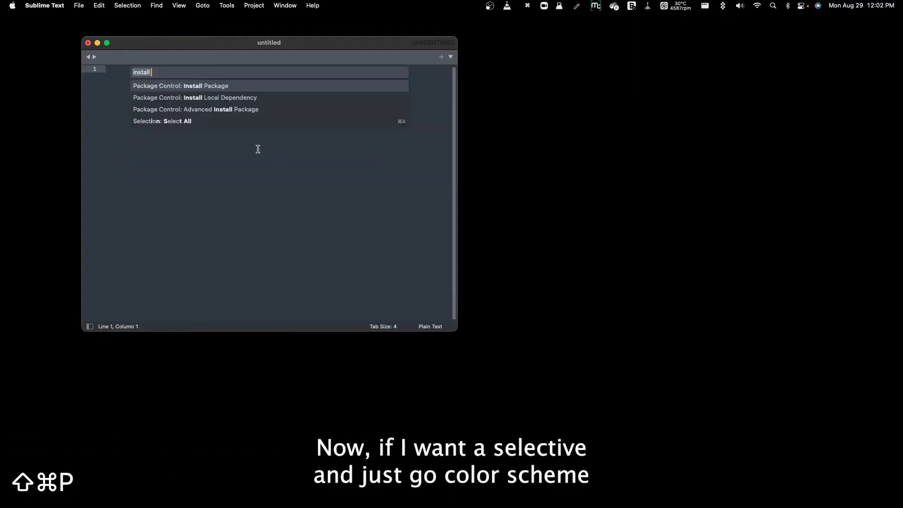
{"action": "type", "text": "color"}
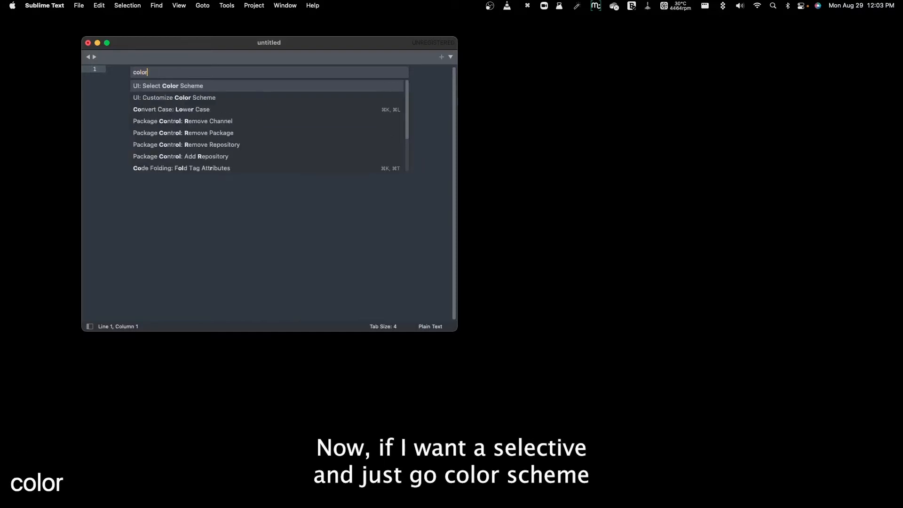
{"action": "key", "text": "Return"}
{"action": "key", "text": "Up"}
{"action": "key", "text": "Up"}
{"action": "key", "text": "Up"}
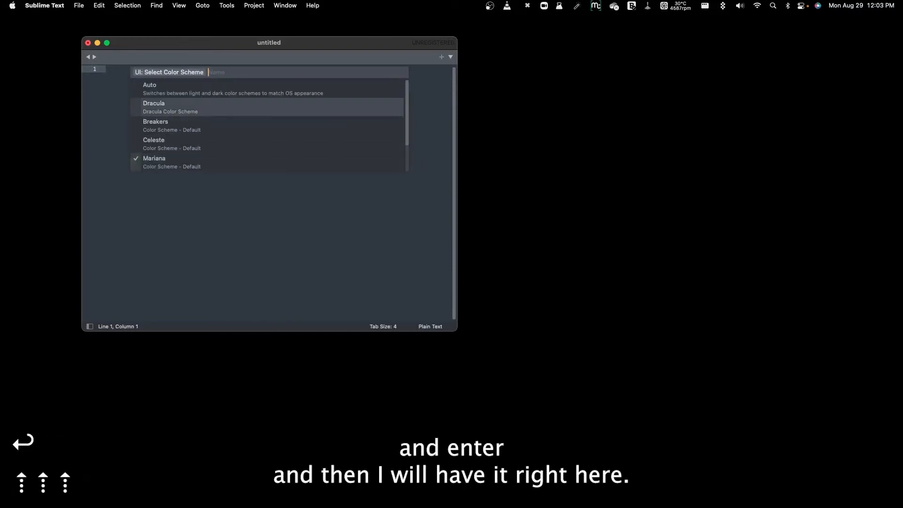
{"action": "key", "text": "Return"}
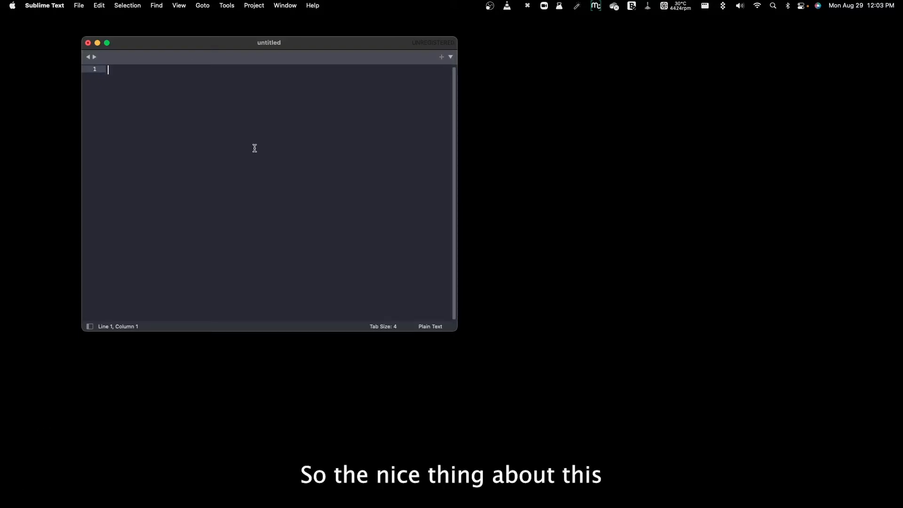
Move the editor window to the upper-left corner of the desktop and enlarge it to almost the full screen height.
{"action": "left_click_drag", "start_coordinate": [249, 46], "coordinate": [190, 24]}
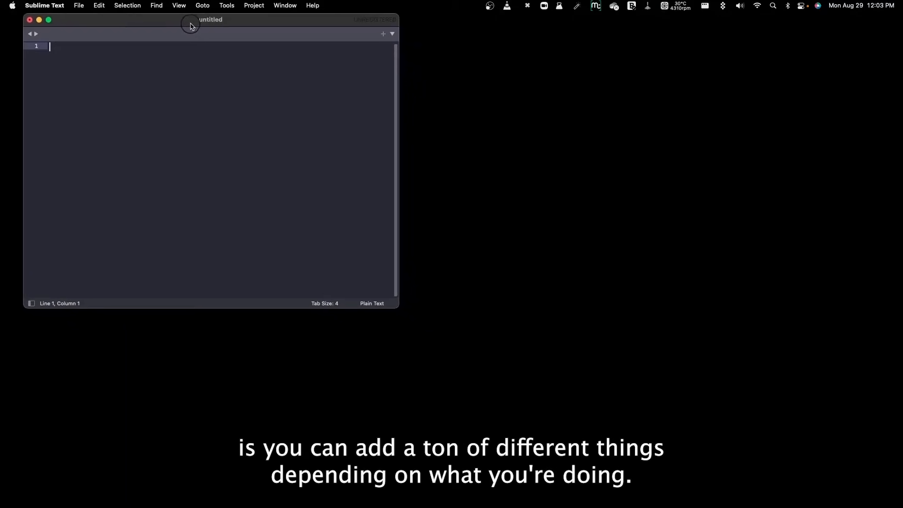
{"action": "left_click_drag", "start_coordinate": [390, 308], "coordinate": [689, 502]}
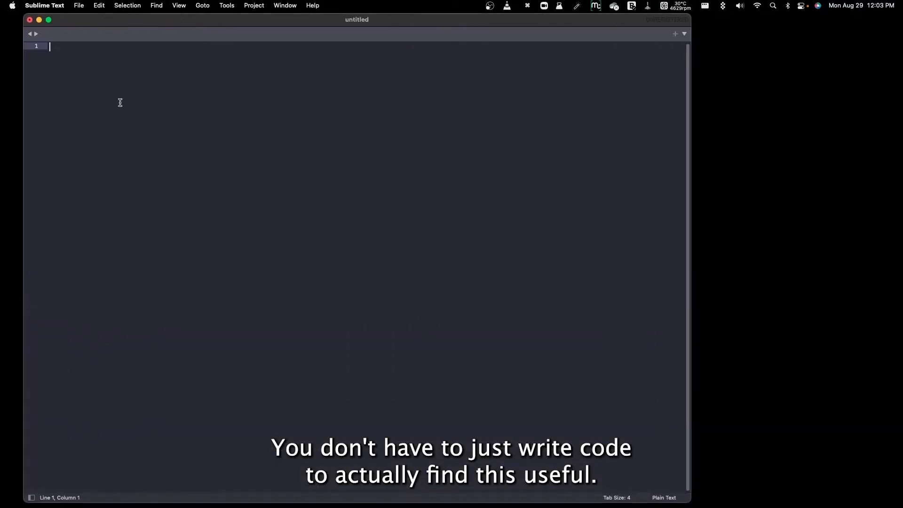
Switch to Microsoft Edge, go to Wikipedia and look up the "test" page.
{"action": "mouse_move", "coordinate": [278, 507]}
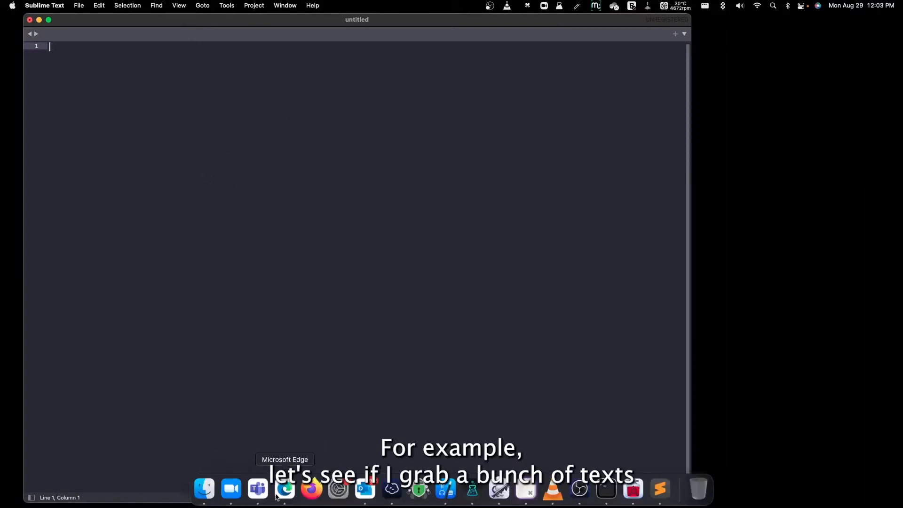
{"action": "left_click", "coordinate": [275, 498]}
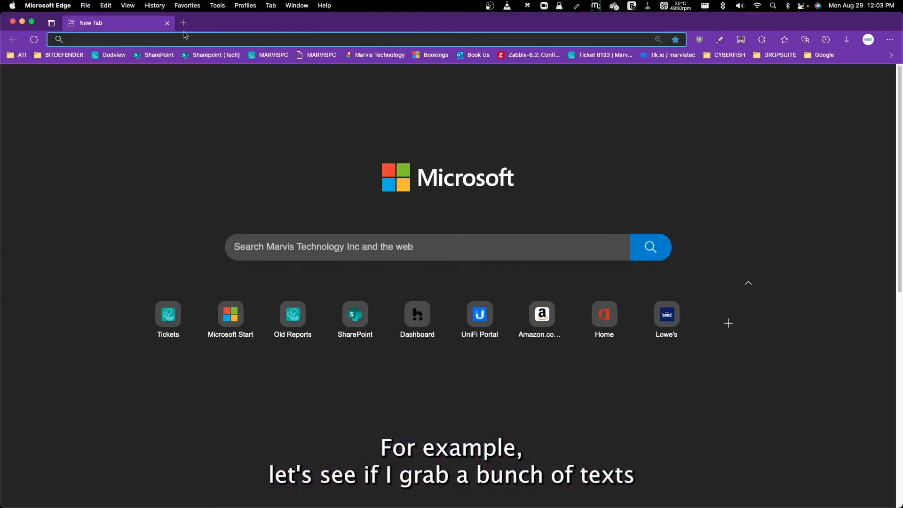
{"action": "type", "text": "wikie"}
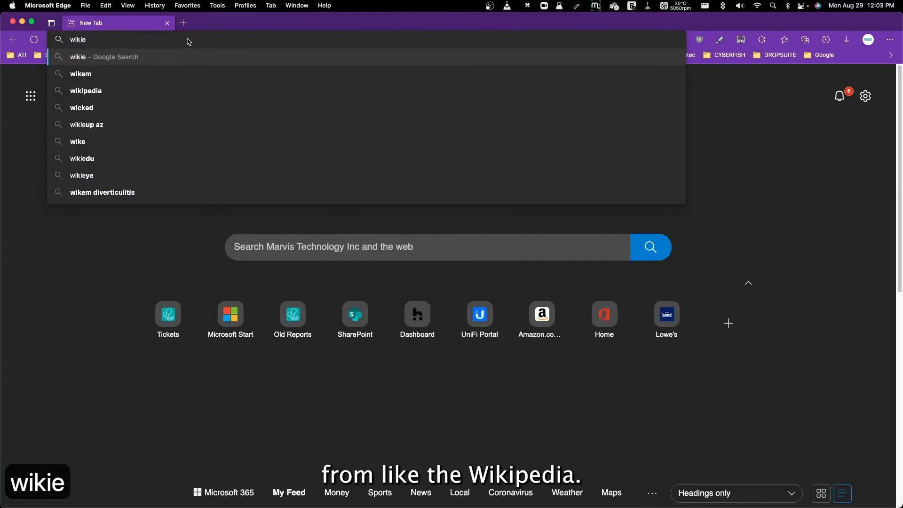
{"action": "key", "text": "BackSpace"}
{"action": "type", "text": "pedia"}
{"action": "key", "text": "Return"}
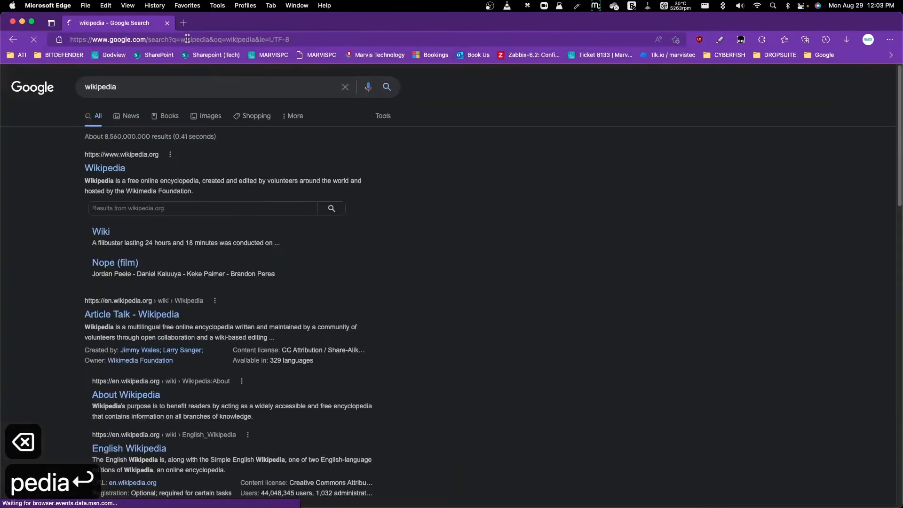
{"action": "left_click", "coordinate": [111, 168]}
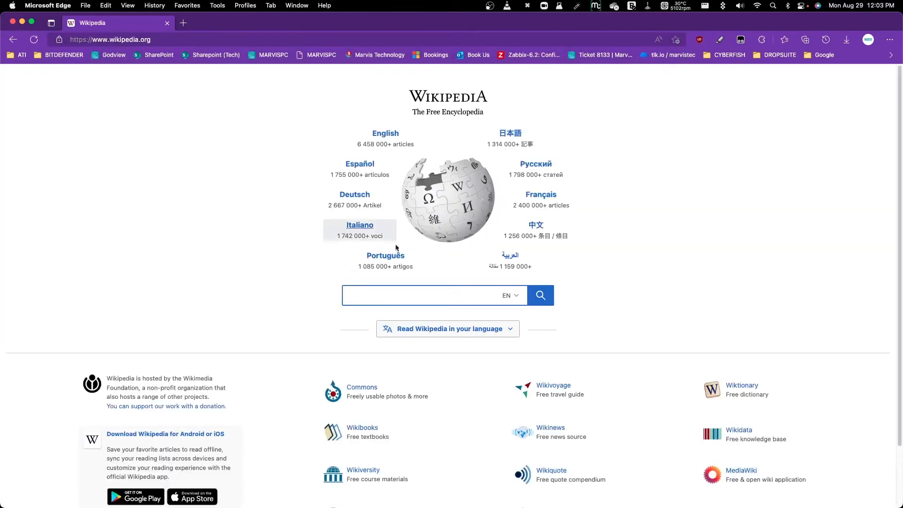
{"action": "type", "text": "test"}
{"action": "key", "text": "Return"}
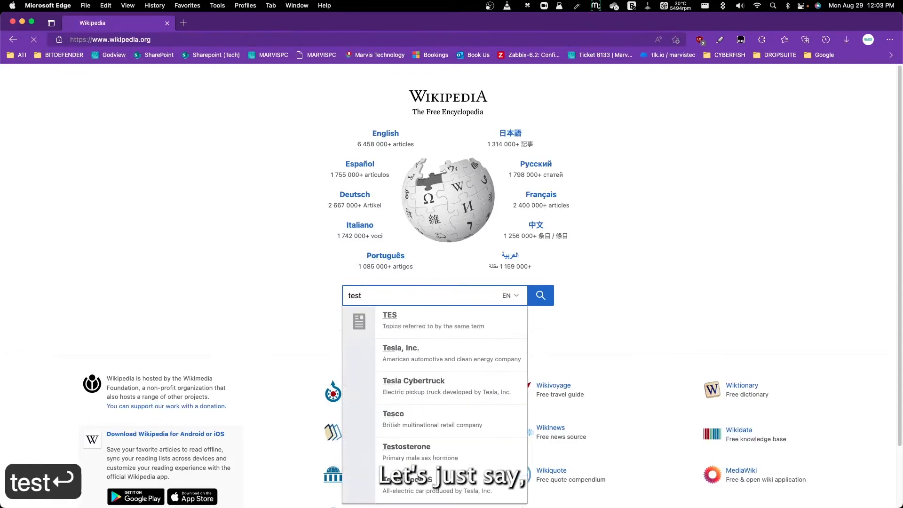
Copy the whole text of the Wikipedia Test page, close its tab and paste the text into the empty Sublime Text document.
{"action": "left_click_drag", "start_coordinate": [92, 113], "coordinate": [355, 421]}
{"action": "scroll", "coordinate": [283, 390], "scroll_direction": "down", "scroll_amount": 6}
{"action": "key", "text": "super+c"}
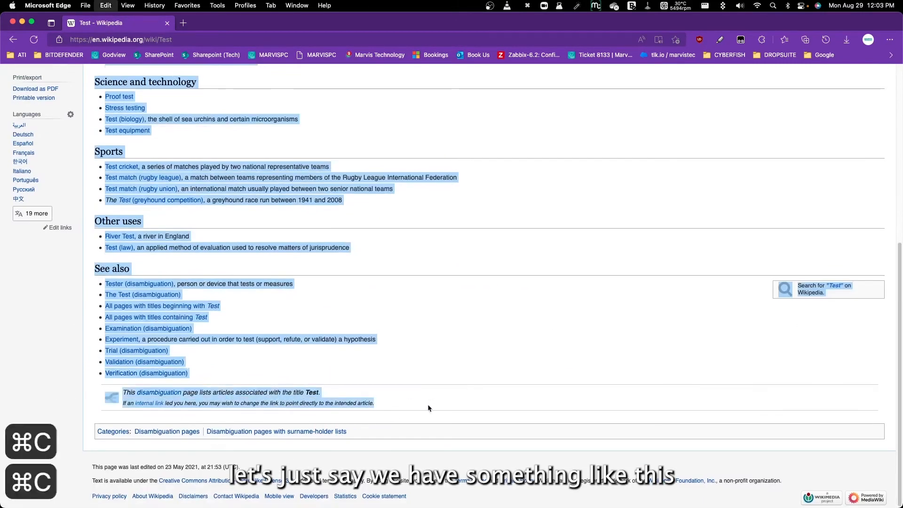
{"action": "key", "text": "super+c"}
{"action": "key", "text": "super+w"}
{"action": "left_click", "coordinate": [186, 214]}
{"action": "key", "text": "super+v"}
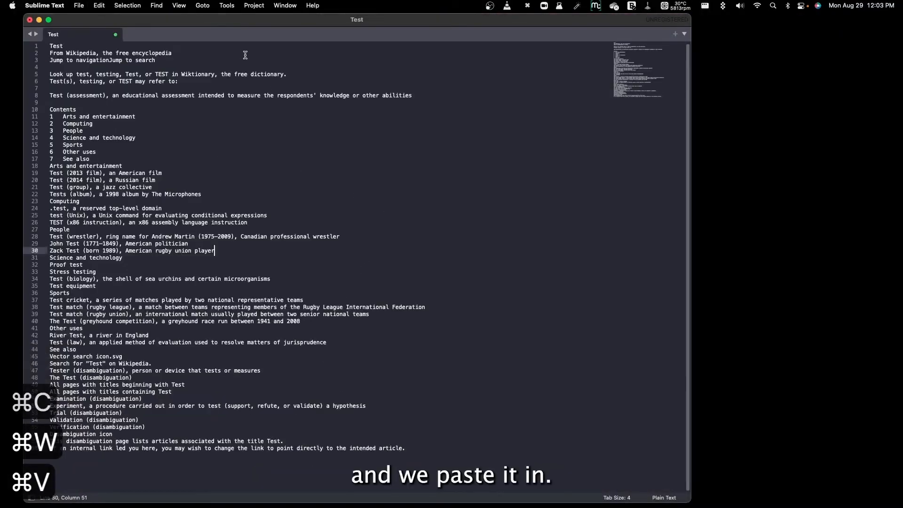
Move the editor window to the middle of the desktop and try a text selection across lines 23 to 25.
{"action": "left_click_drag", "start_coordinate": [186, 19], "coordinate": [290, 18]}
{"action": "left_click_drag", "start_coordinate": [358, 214], "coordinate": [354, 203]}
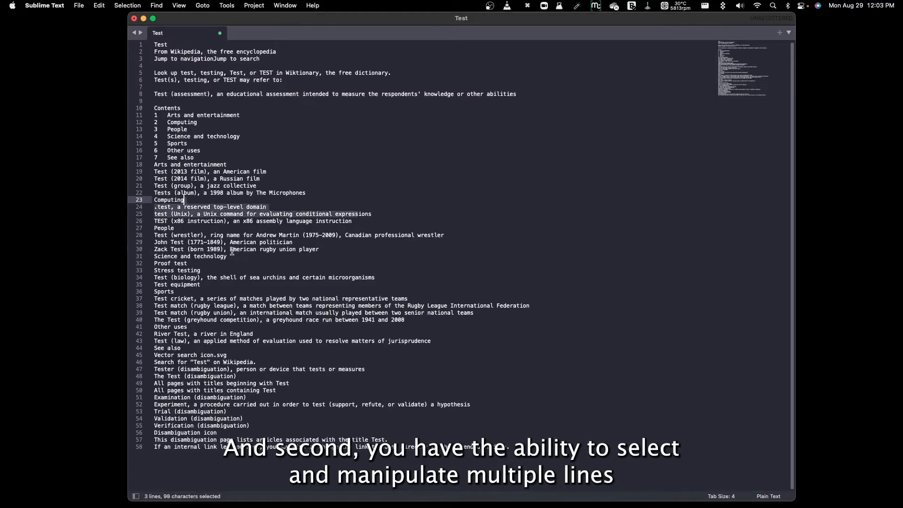
{"action": "left_click", "coordinate": [207, 221]}
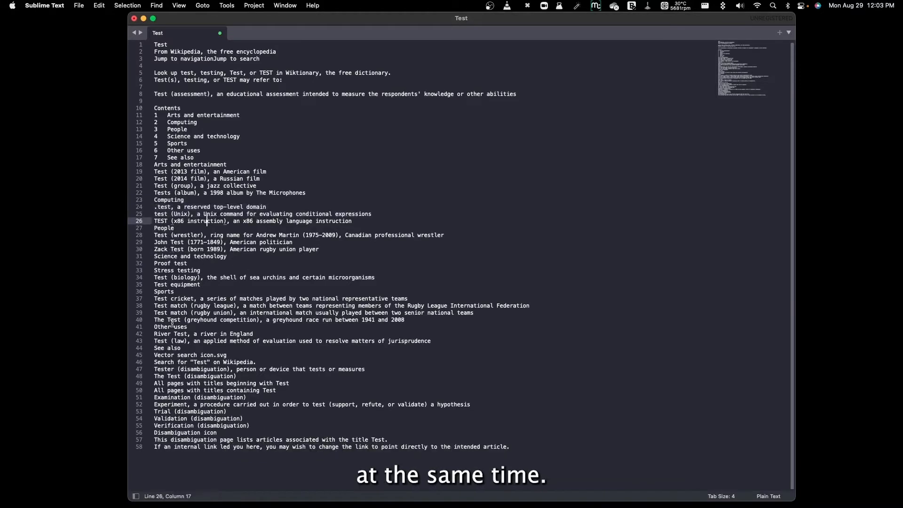
Copy "Test " from the start of line 34, find and select all its occurrences, and try deleting them at once, undoing the deletion.
{"action": "left_click_drag", "start_coordinate": [171, 278], "coordinate": [154, 277]}
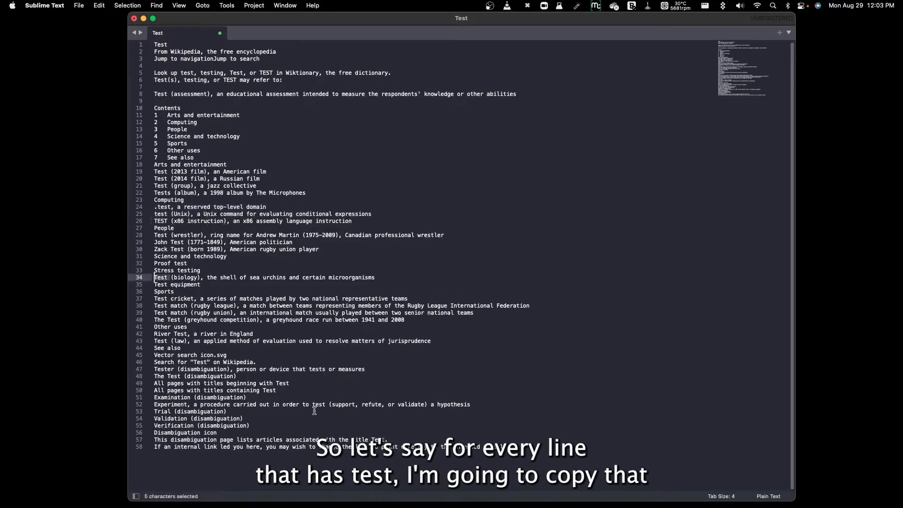
{"action": "key", "text": "super+c"}
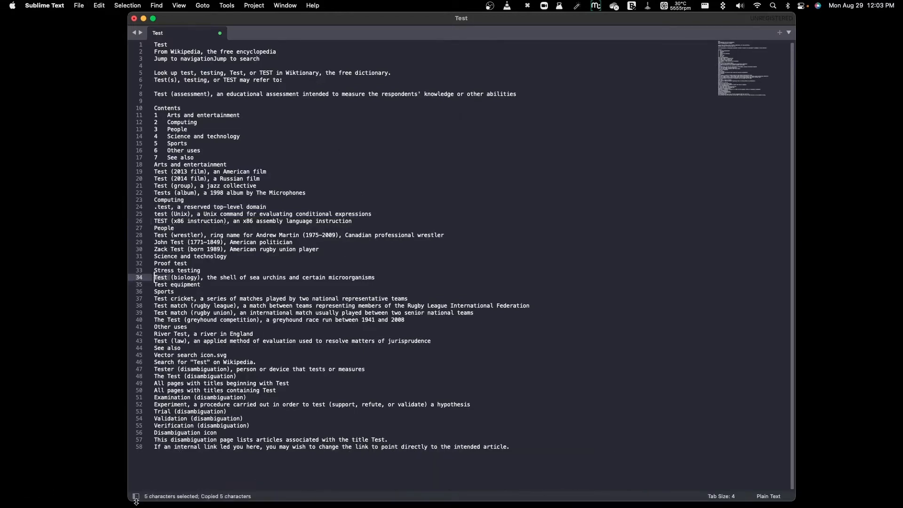
{"action": "key", "text": "super+f"}
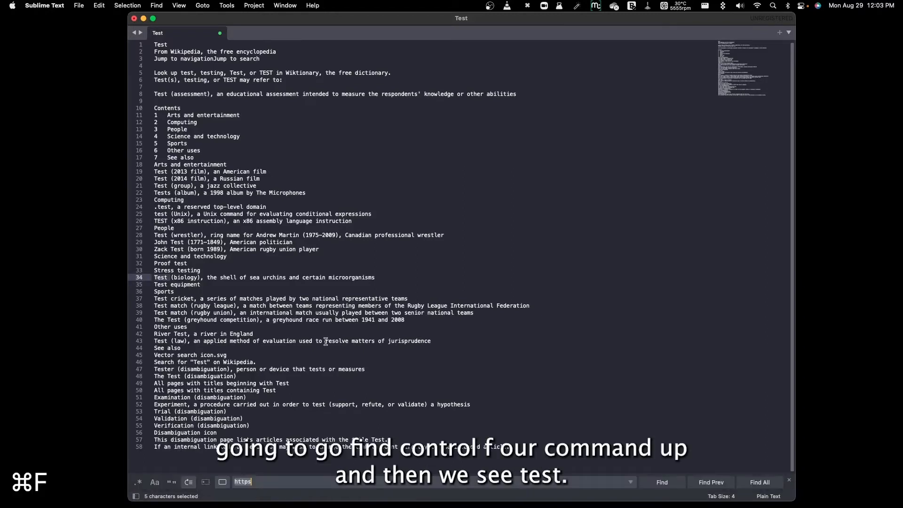
{"action": "key", "text": "super+v"}
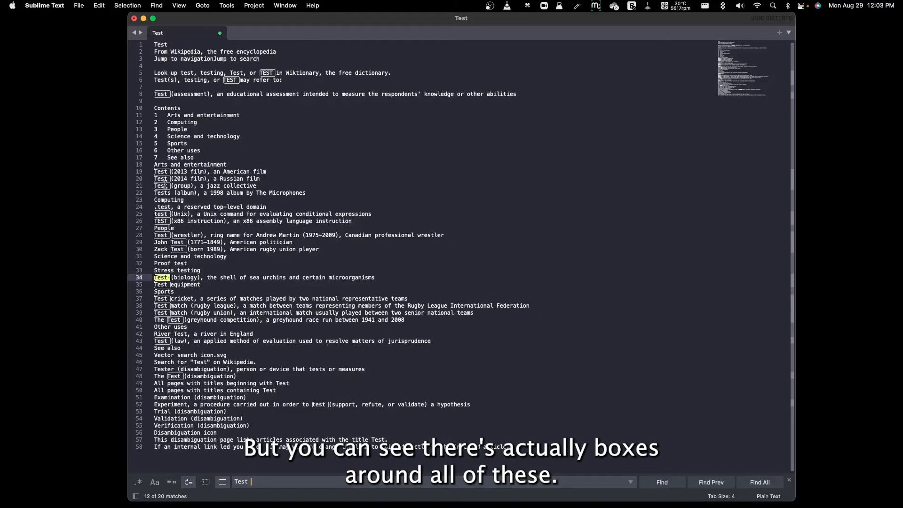
{"action": "left_click", "coordinate": [760, 482]}
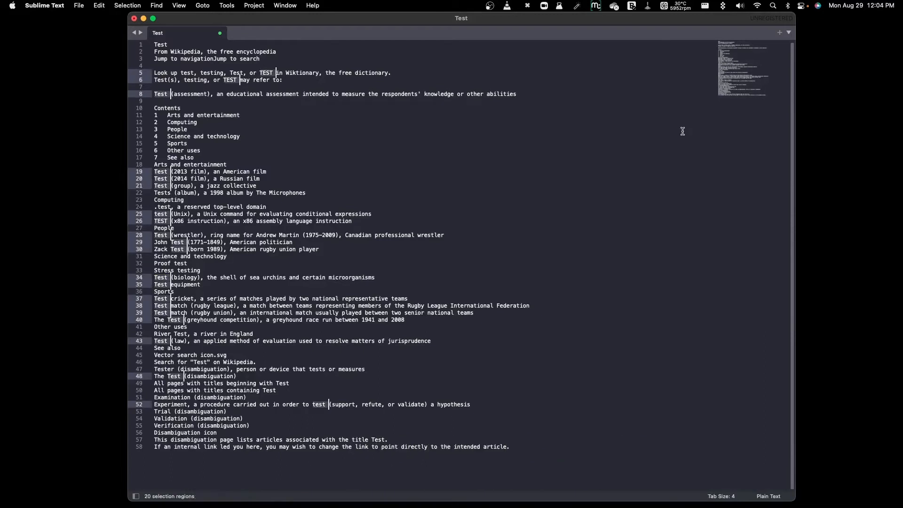
{"action": "key", "text": "BackSpace"}
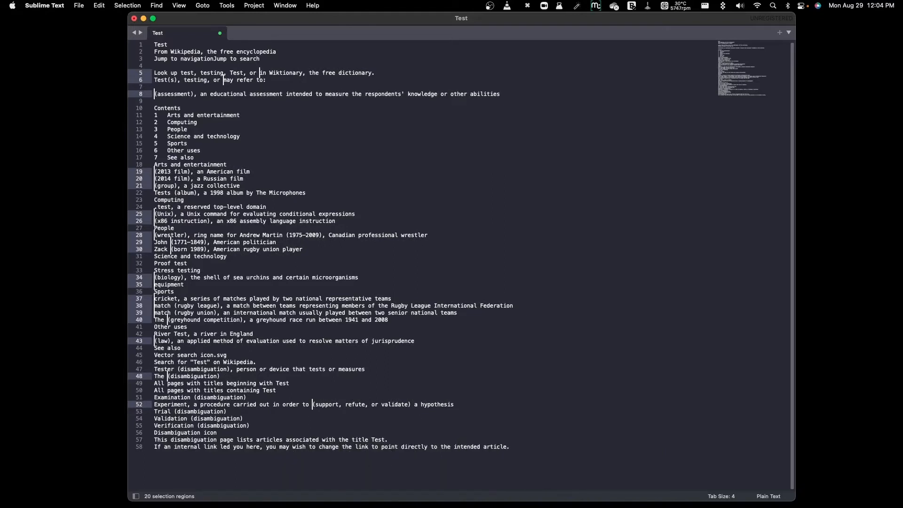
{"action": "key", "text": "super+z"}
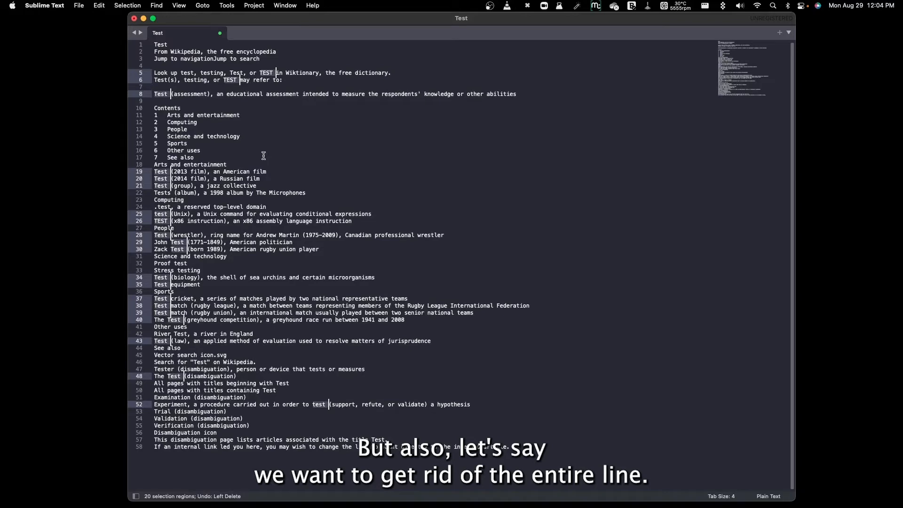
Expand all the selected "Test " matches with Expand Selection to Line and Expand Selection to Word.
{"action": "left_click", "coordinate": [128, 5]}
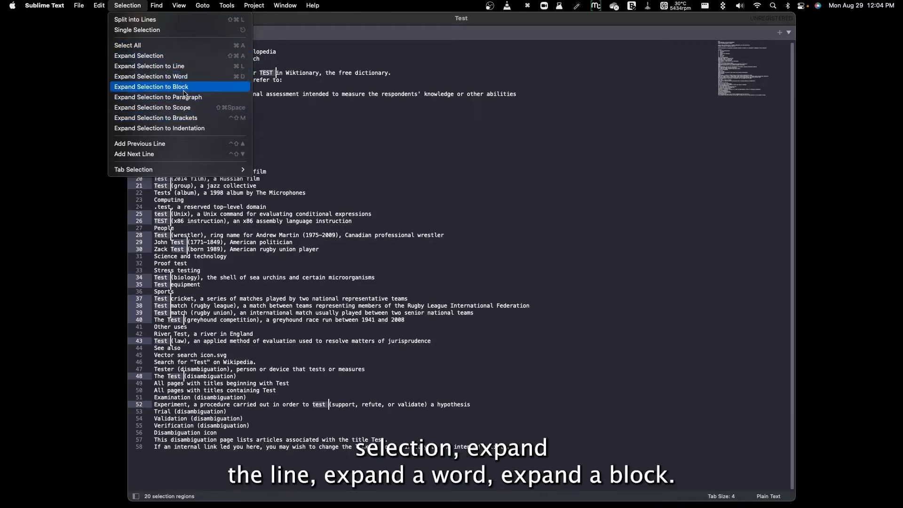
{"action": "left_click", "coordinate": [186, 67]}
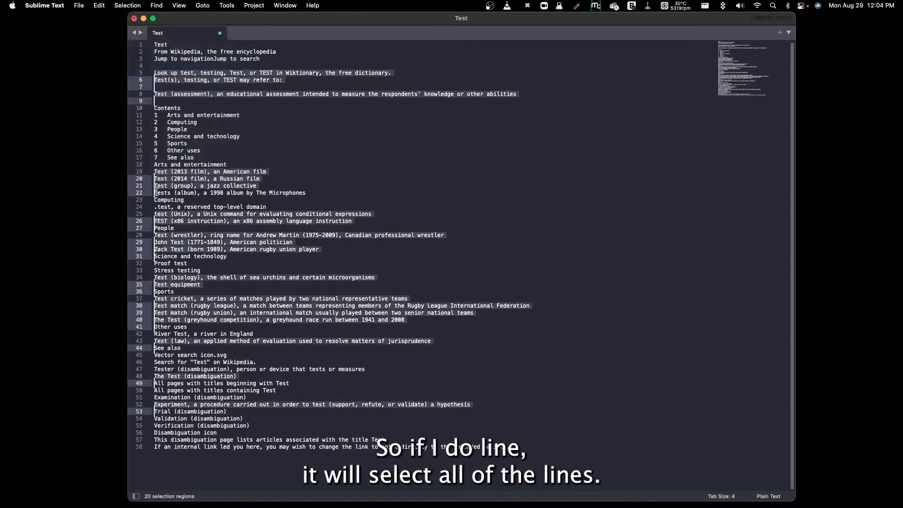
{"action": "left_click", "coordinate": [127, 6]}
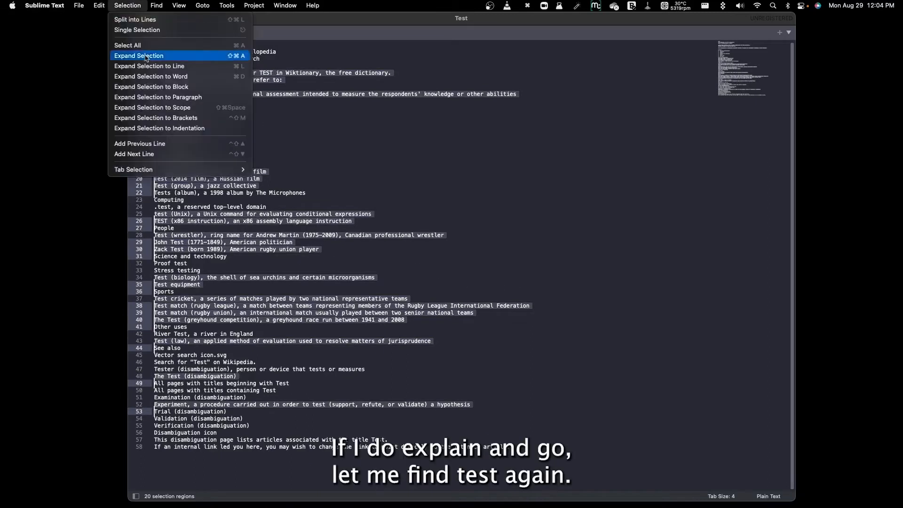
{"action": "left_click", "coordinate": [191, 75]}
Select all occurrences of "Test " again, try expanding the selections to their blocks, and clear the selection.
{"action": "key", "text": "super+f"}
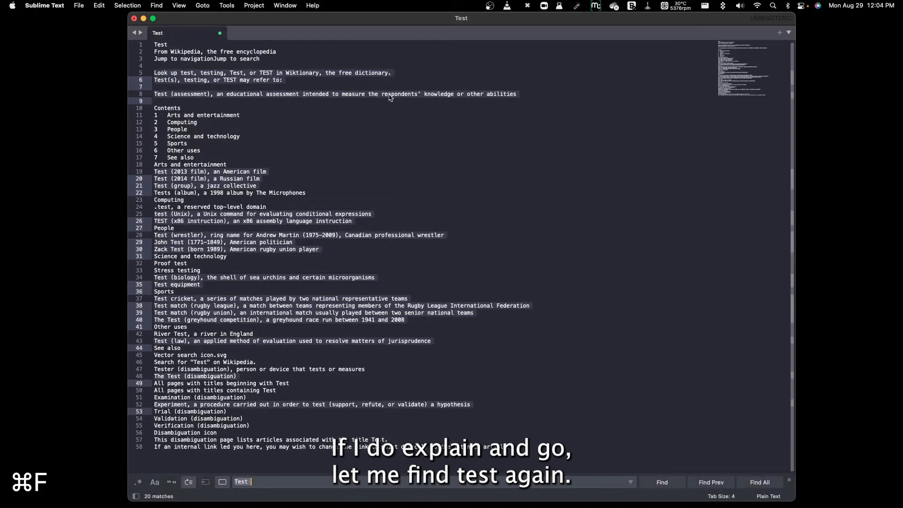
{"action": "left_click", "coordinate": [759, 482]}
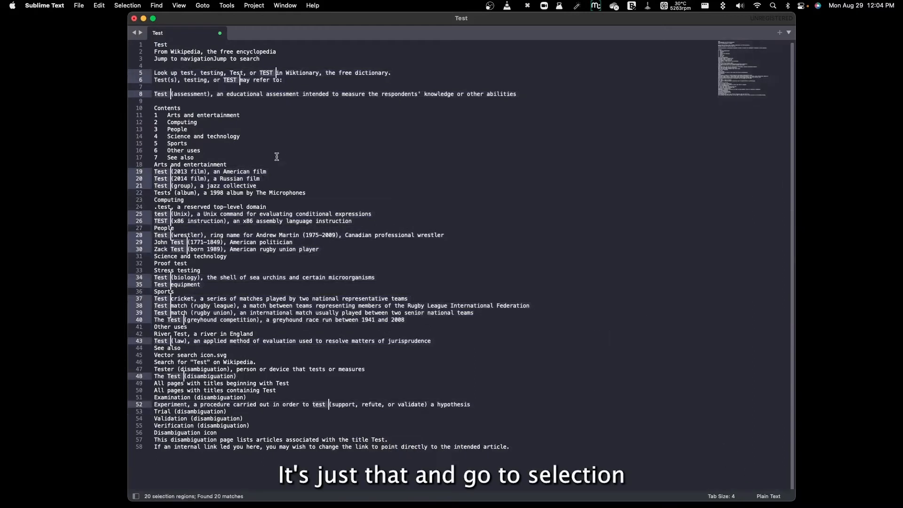
{"action": "left_click", "coordinate": [136, 5]}
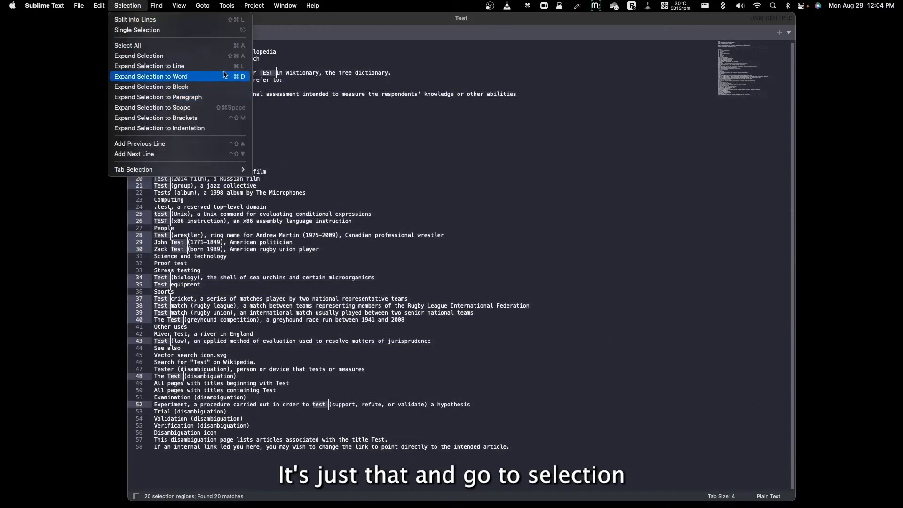
{"action": "left_click", "coordinate": [216, 87]}
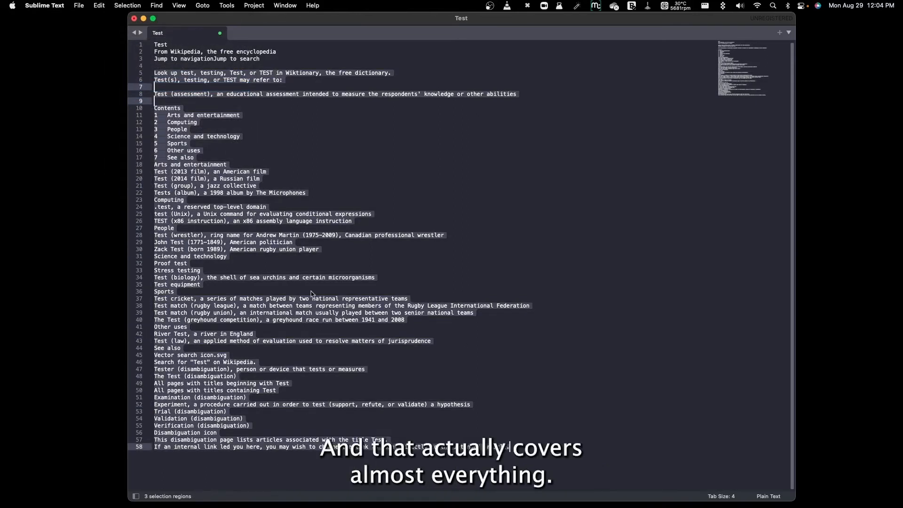
{"action": "left_click", "coordinate": [377, 152]}
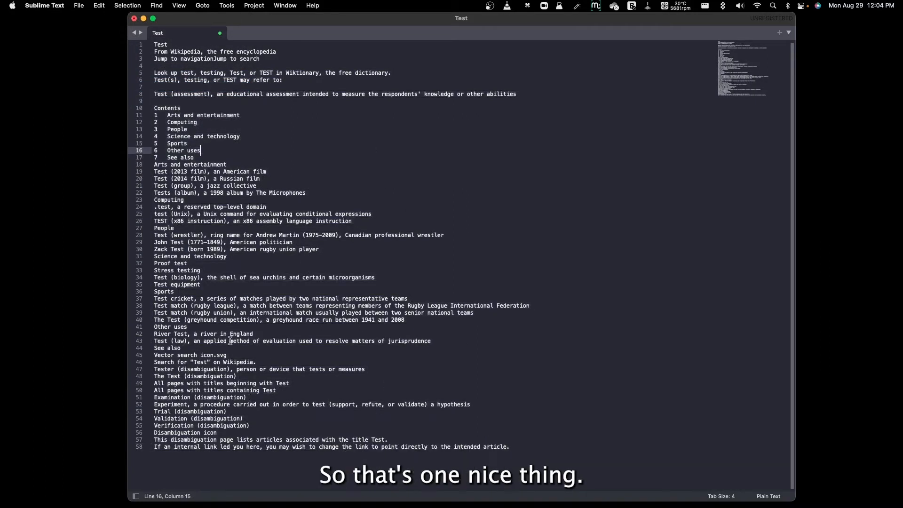
{"action": "left_click", "coordinate": [155, 447]}
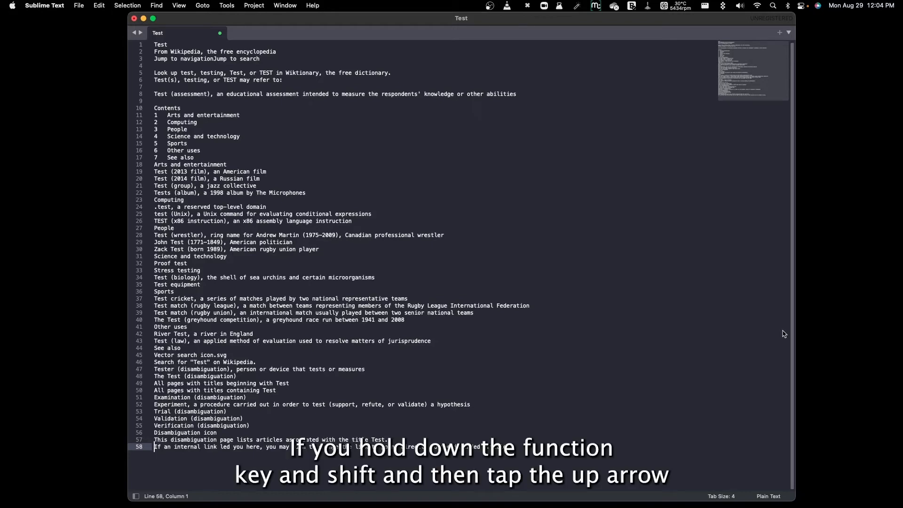
{"action": "key", "text": "alt+shift+Up"}
{"action": "key", "text": "alt+shift+Up"}
{"action": "key", "text": "alt+shift+Up"}
{"action": "key", "text": "alt+shift+Up"}
{"action": "key", "text": "alt+shift+Up"}
{"action": "key", "text": "alt+shift+Up"}
{"action": "key", "text": "alt+shift+Up"}
{"action": "key", "text": "alt+shift+Up"}
{"action": "key", "text": "alt+shift+Up"}
{"action": "key", "text": "alt+shift+Up"}
{"action": "key", "text": "alt+shift+Up"}
{"action": "key", "text": "alt+shift+Up"}
{"action": "key", "text": "alt+shift+Up"}
{"action": "key", "text": "alt+shift+Up"}
{"action": "key", "text": "alt+shift+Up"}
{"action": "key", "text": "alt+shift+Up"}
{"action": "key", "text": "alt+shift+Up"}
{"action": "key", "text": "alt+shift+Up"}
{"action": "key", "text": "alt+shift+Up"}
{"action": "key", "text": "alt+shift+Up"}
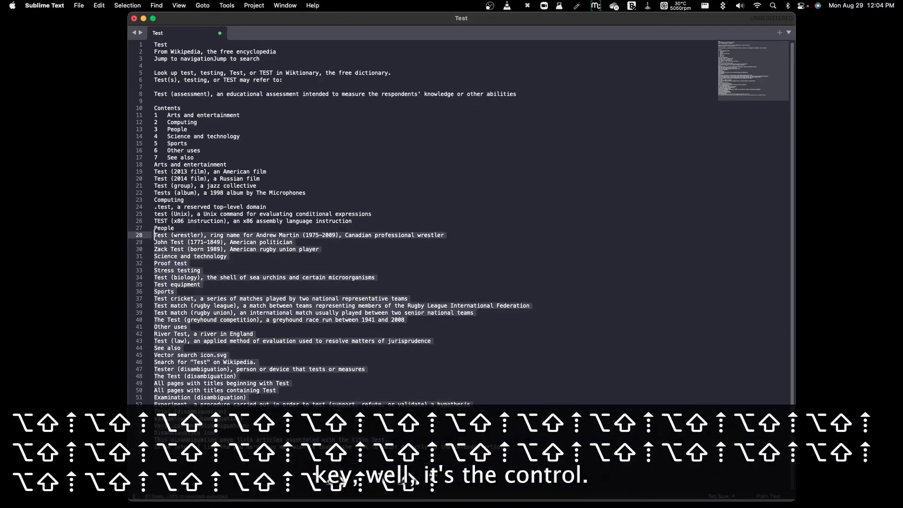
{"action": "left_click", "coordinate": [298, 320]}
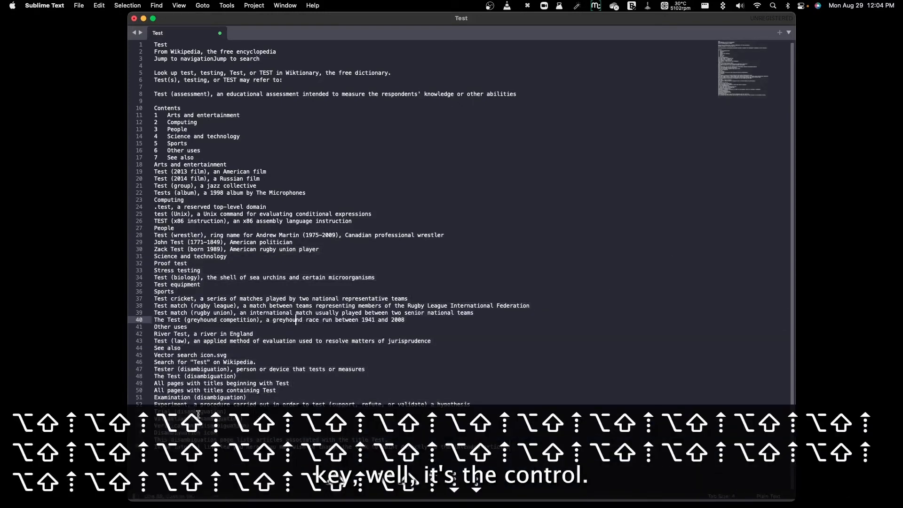
Place a column of cursors at the start of every line from line 12 down to line 58.
{"action": "left_click", "coordinate": [154, 447]}
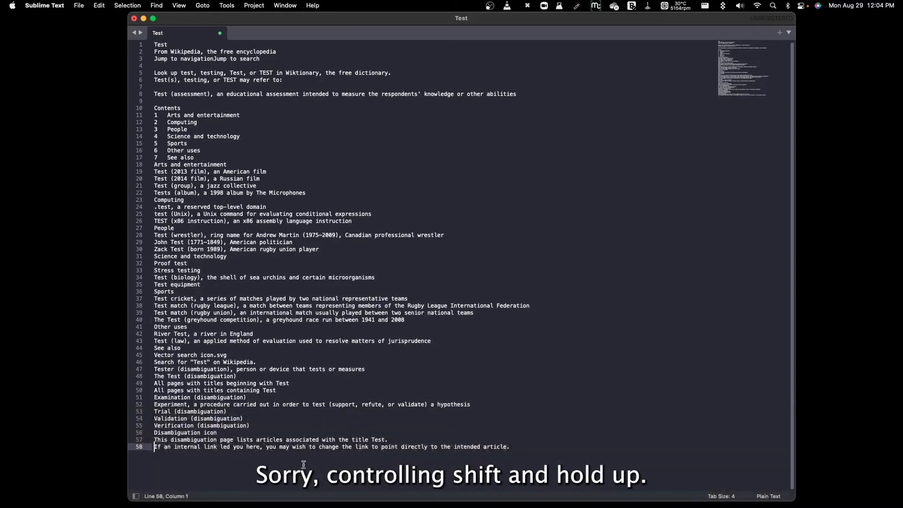
{"action": "key", "text": "ctrl+shift+Up"}
{"action": "key", "text": "ctrl+shift+Up"}
{"action": "key", "text": "ctrl+shift+Up"}
{"action": "key", "text": "ctrl+shift+Up"}
{"action": "key", "text": "ctrl+shift+Up"}
{"action": "key", "text": "ctrl+shift+Up"}
{"action": "key", "text": "ctrl+shift+Up"}
{"action": "key", "text": "ctrl+shift+Up"}
{"action": "key", "text": "ctrl+shift+Up"}
{"action": "key", "text": "ctrl+shift+Up"}
{"action": "key", "text": "ctrl+shift+Up"}
{"action": "key", "text": "ctrl+shift+Up"}
{"action": "key", "text": "ctrl+shift+Up"}
{"action": "key", "text": "ctrl+shift+Up"}
{"action": "key", "text": "ctrl+shift+Up"}
{"action": "key", "text": "ctrl+shift+Up"}
{"action": "key", "text": "ctrl+shift+Up"}
{"action": "key", "text": "ctrl+shift+Up"}
{"action": "key", "text": "ctrl+shift+Up"}
{"action": "key", "text": "ctrl+shift+Up"}
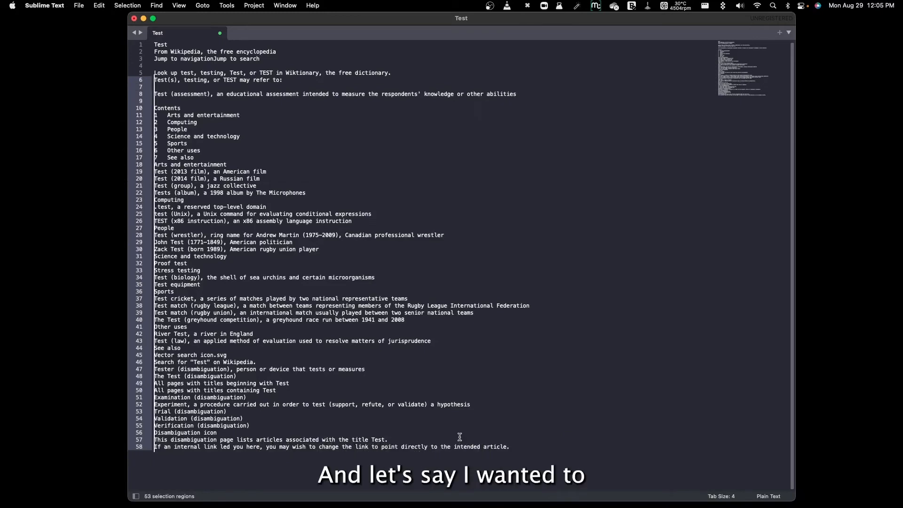
{"action": "key", "text": "Down"}
{"action": "key", "text": "Down"}
{"action": "key", "text": "Down"}
{"action": "key", "text": "Down"}
{"action": "key", "text": "Down"}
{"action": "key", "text": "Down"}
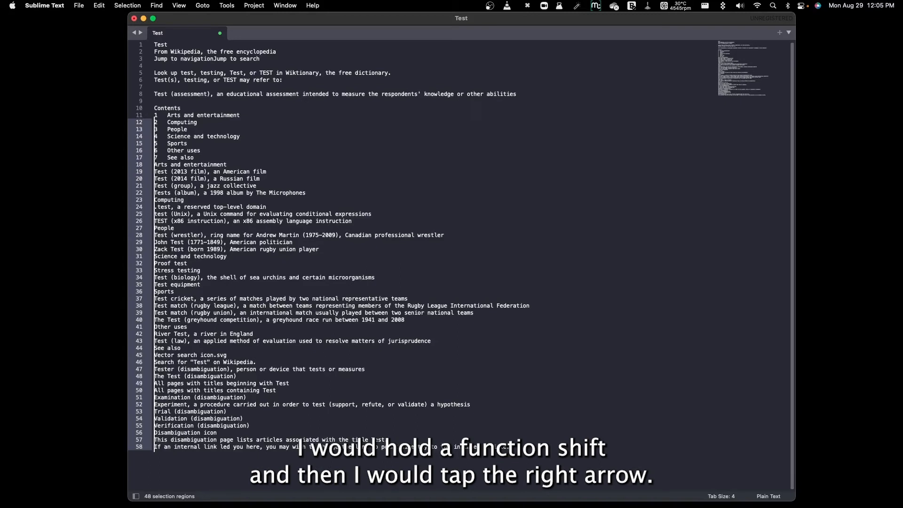
Try extending the multi-line selections by character, select the first word of each line by word and delete those words.
{"action": "key", "text": "shift+Right"}
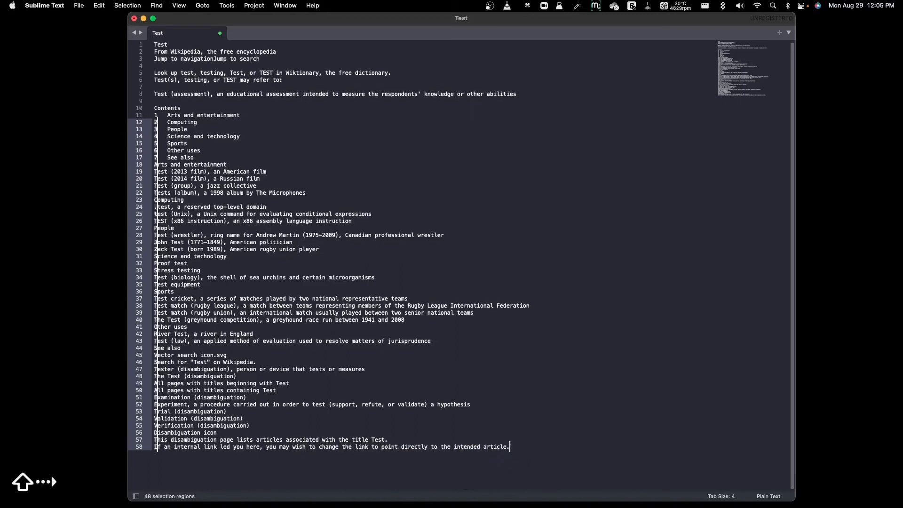
{"action": "key", "text": "shift+Right"}
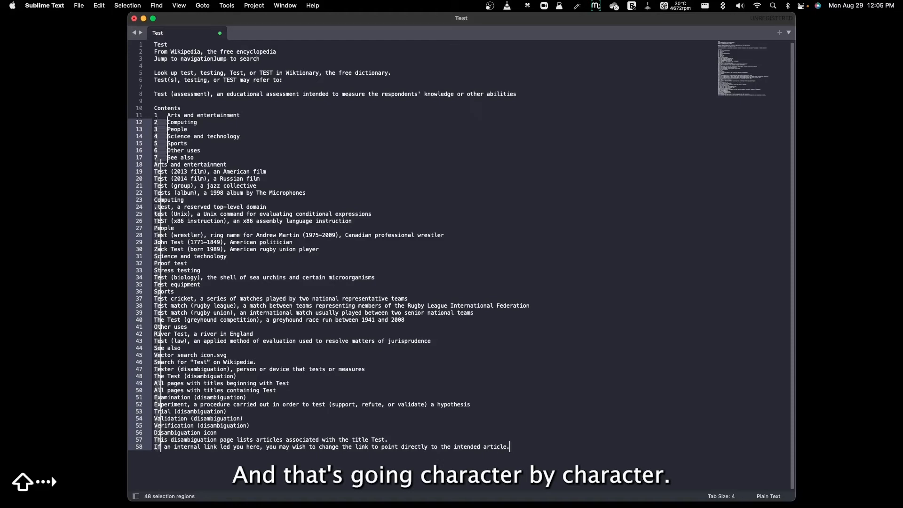
{"action": "key", "text": "shift+Left"}
{"action": "key", "text": "shift+Left"}
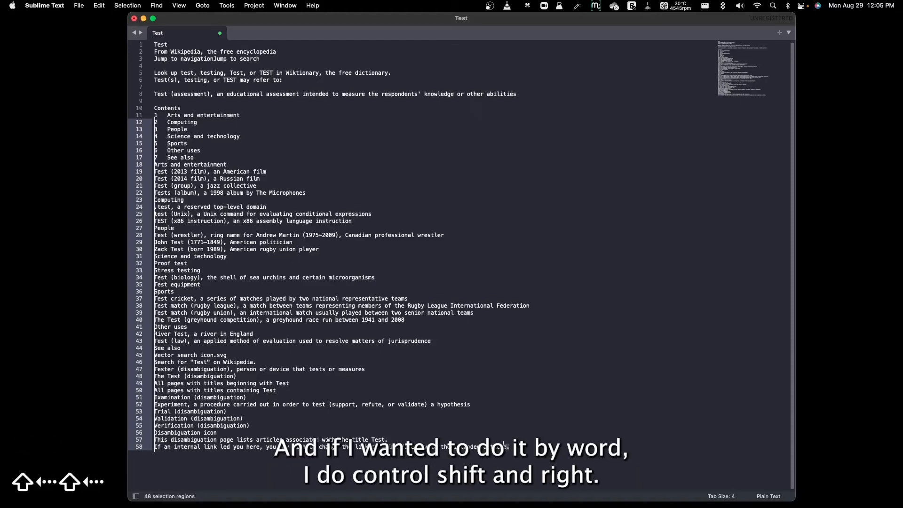
{"action": "key", "text": "ctrl+shift+Right"}
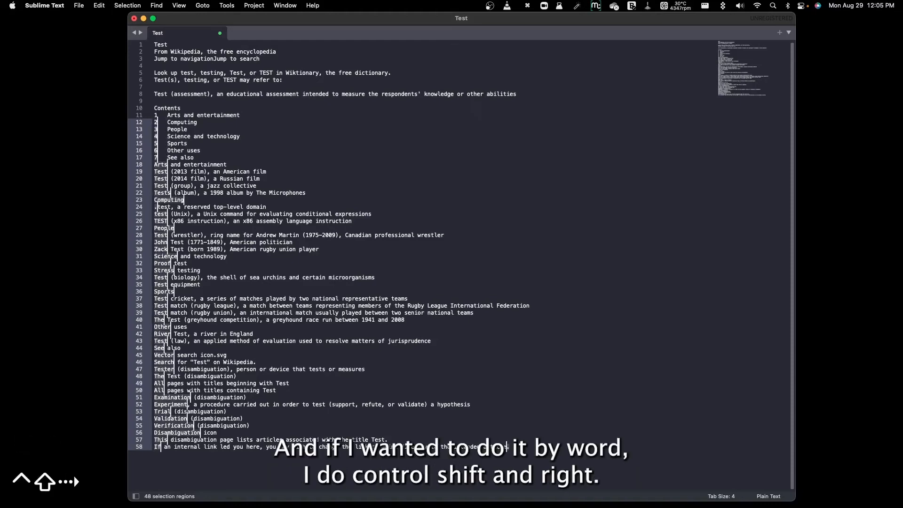
{"action": "key", "text": "BackSpace"}
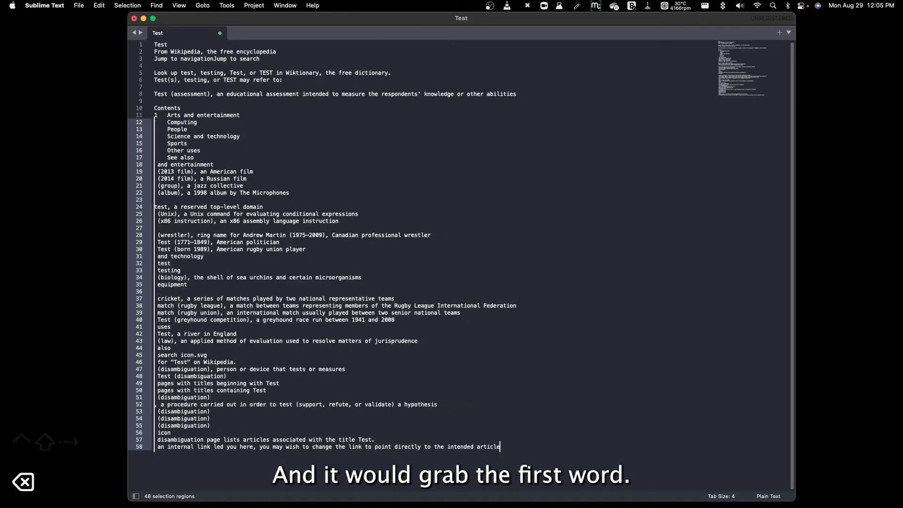
{"action": "left_click", "coordinate": [286, 355]}
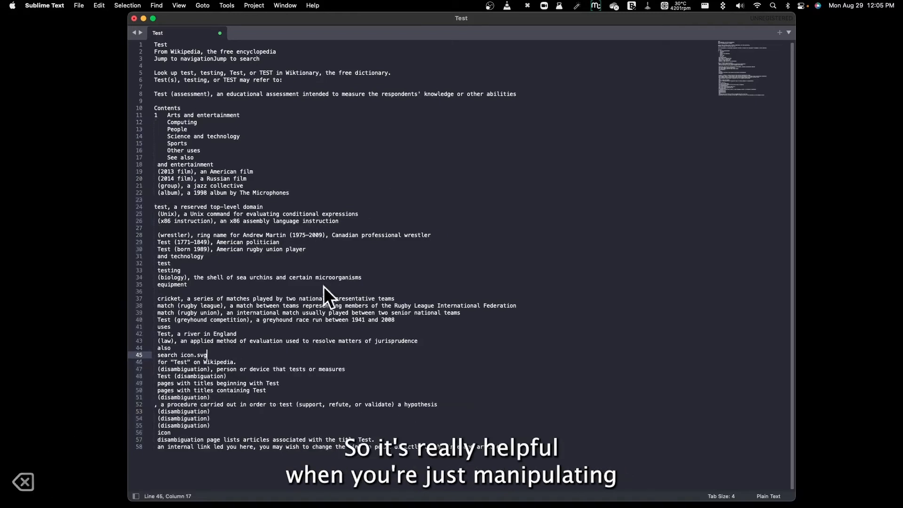
Delete the whole text of the document and undo both this deletion and the deletion of the first words.
{"action": "key", "text": "super+a"}
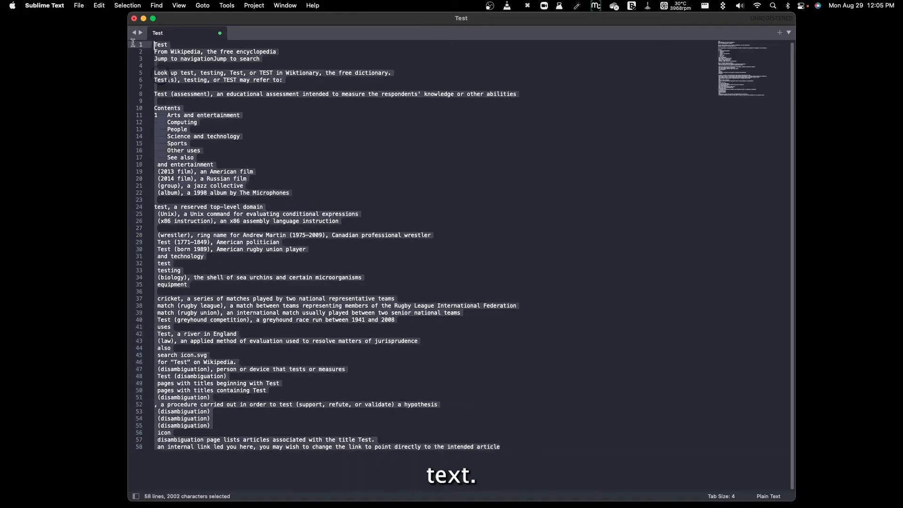
{"action": "key", "text": "BackSpace"}
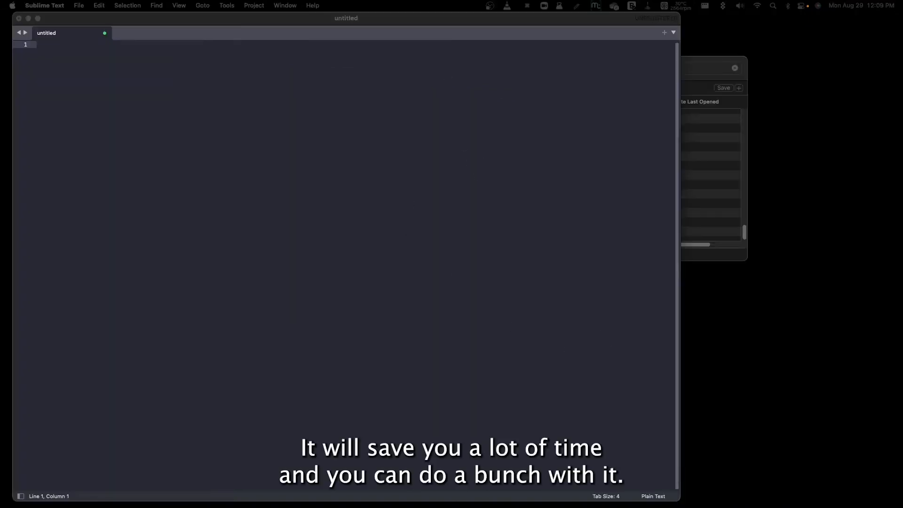
{"action": "left_click", "coordinate": [546, 207]}
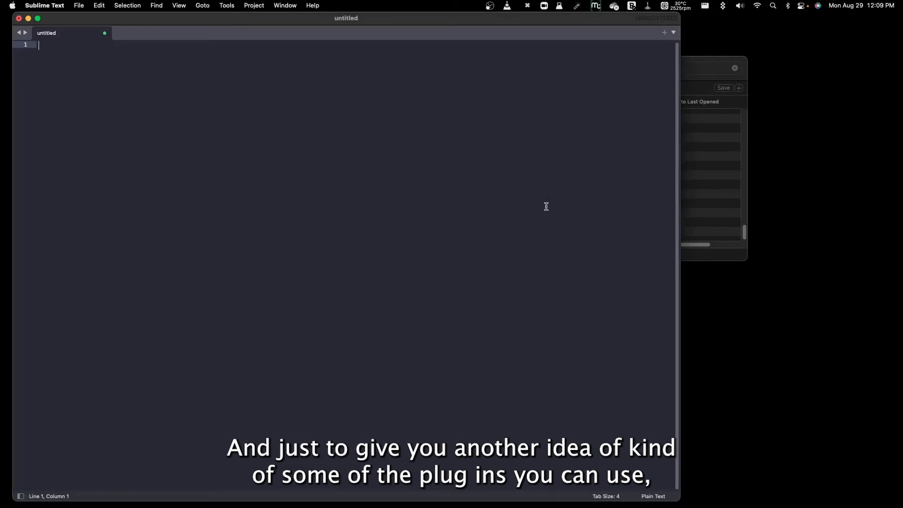
{"action": "key", "text": "super+z"}
{"action": "key", "text": "super+z"}
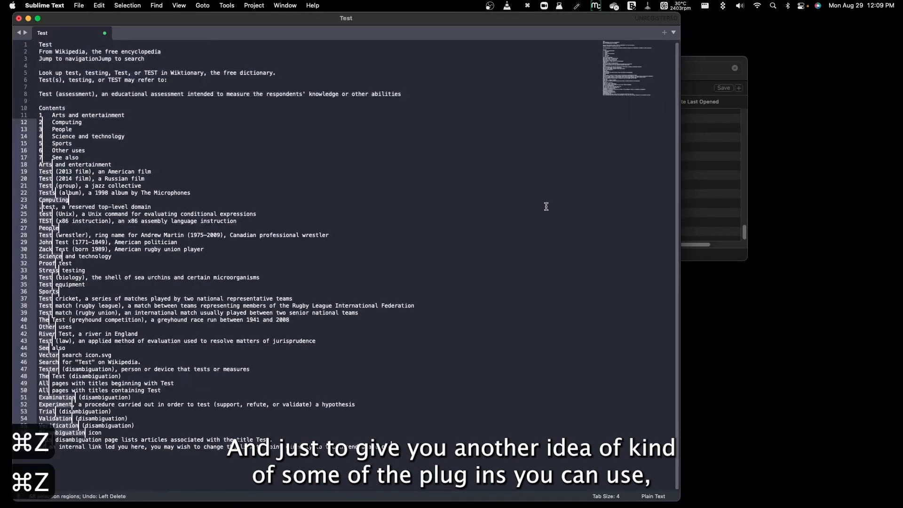
Install the Text Marker package through Package Control's Install Package command.
{"action": "key", "text": "shift+super+p"}
{"action": "type", "text": "log high"}
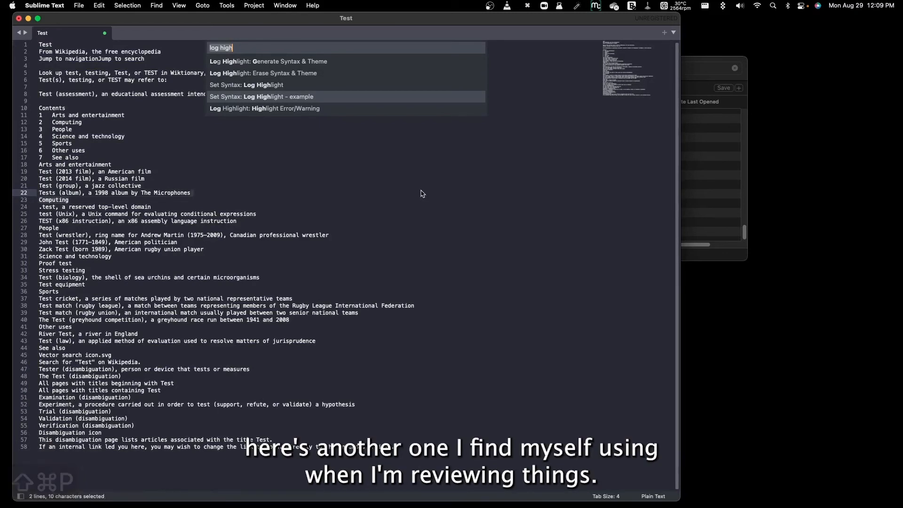
{"action": "type", "text": "tex"}
{"action": "key", "text": "BackSpace"}
{"action": "key", "text": "BackSpace"}
{"action": "key", "text": "BackSpace"}
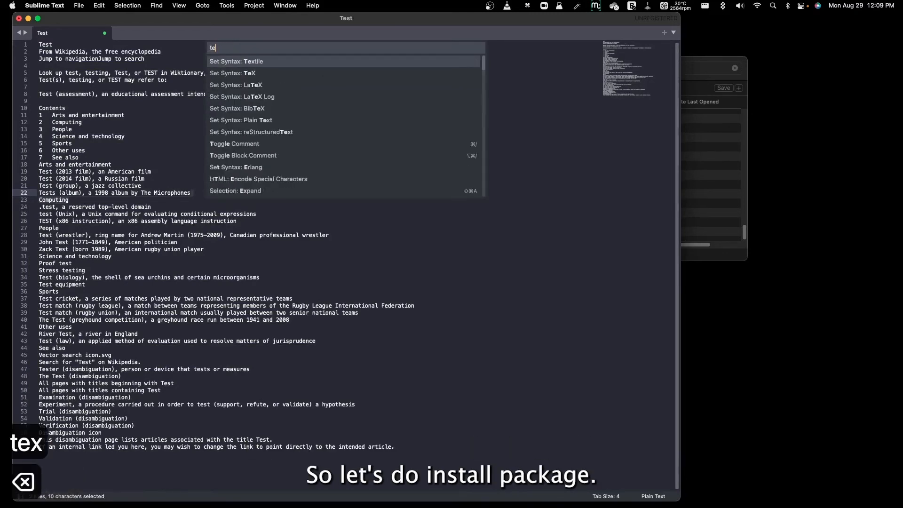
{"action": "type", "text": "insta"}
{"action": "key", "text": "Return"}
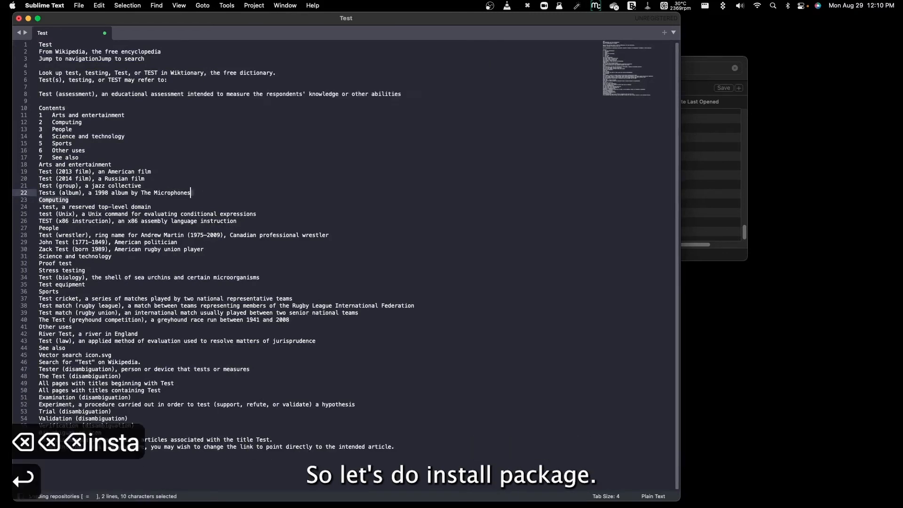
{"action": "type", "text": "text mark"}
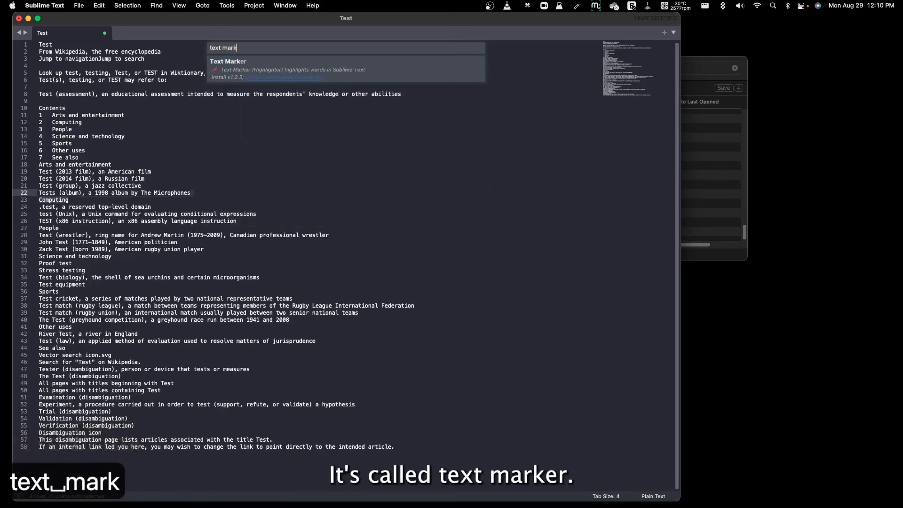
{"action": "key", "text": "Return"}
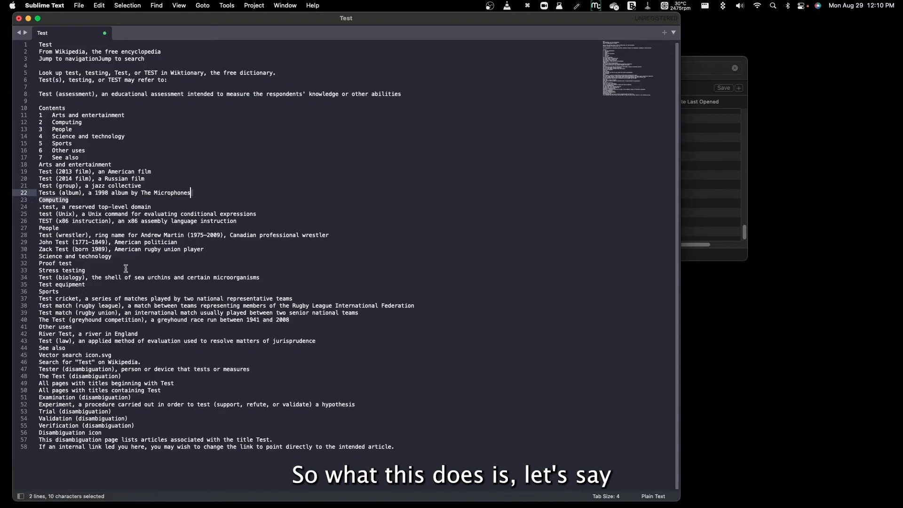
Select the word "Test" in line 29 and find all its occurrences throughout the document.
{"action": "double_click", "coordinate": [57, 256]}
{"action": "double_click", "coordinate": [64, 243]}
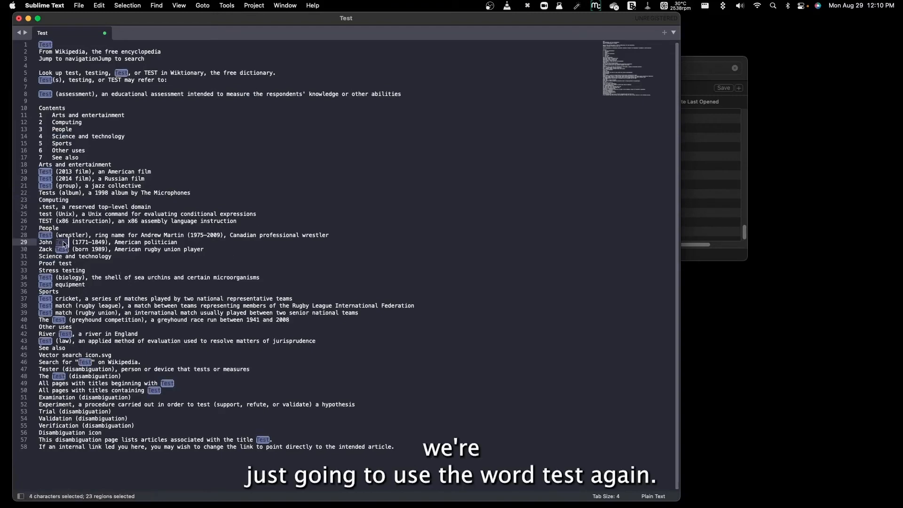
{"action": "key", "text": "super+c"}
{"action": "key", "text": "super+f"}
{"action": "key", "text": "super+v"}
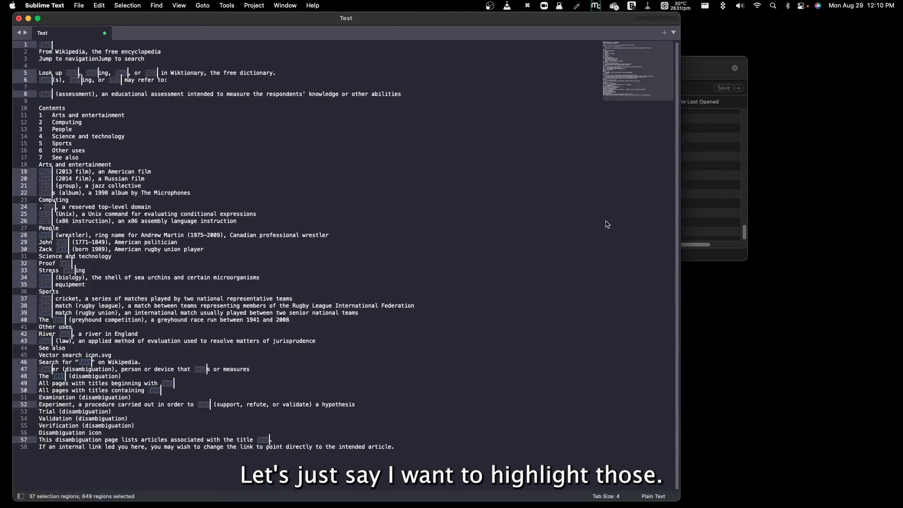
Highlight the selected "Test" occurrences in coral with Text Marker and drop the multiple selection.
{"action": "key", "text": "super+shift+p"}
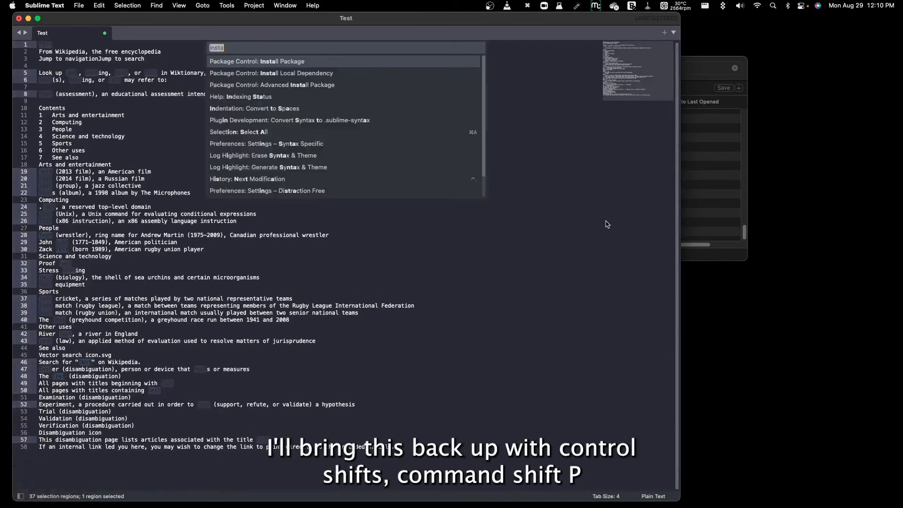
{"action": "type", "text": "text"}
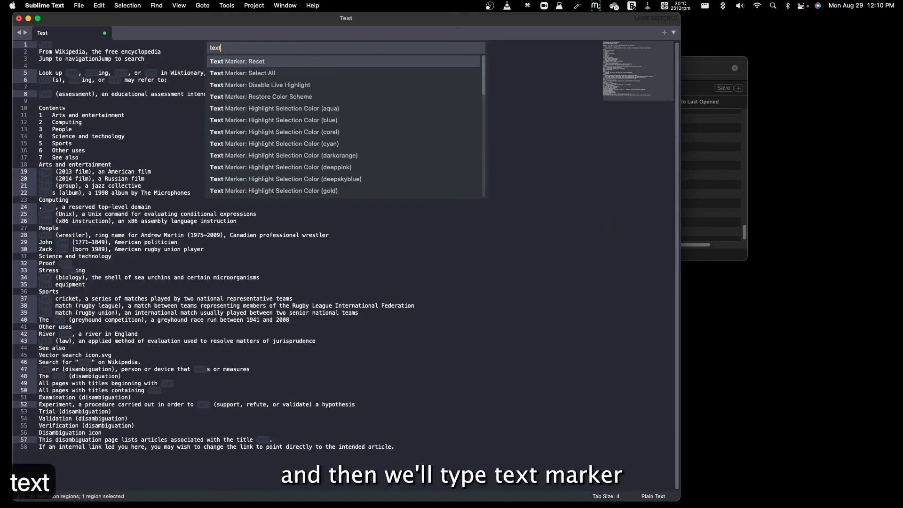
{"action": "type", "text": " mark"}
{"action": "key", "text": "Down"}
{"action": "key", "text": "Down"}
{"action": "key", "text": "Down"}
{"action": "key", "text": "Down"}
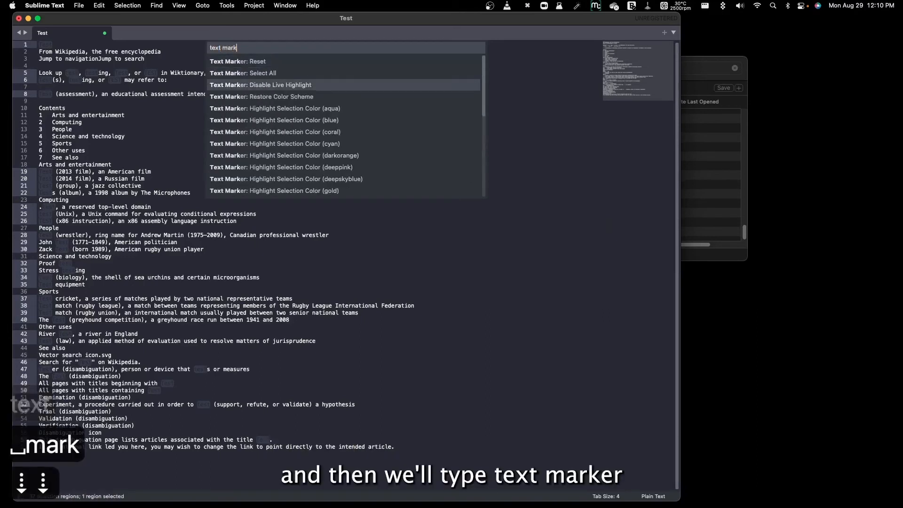
{"action": "key", "text": "Down"}
{"action": "key", "text": "Down"}
{"action": "key", "text": "Down"}
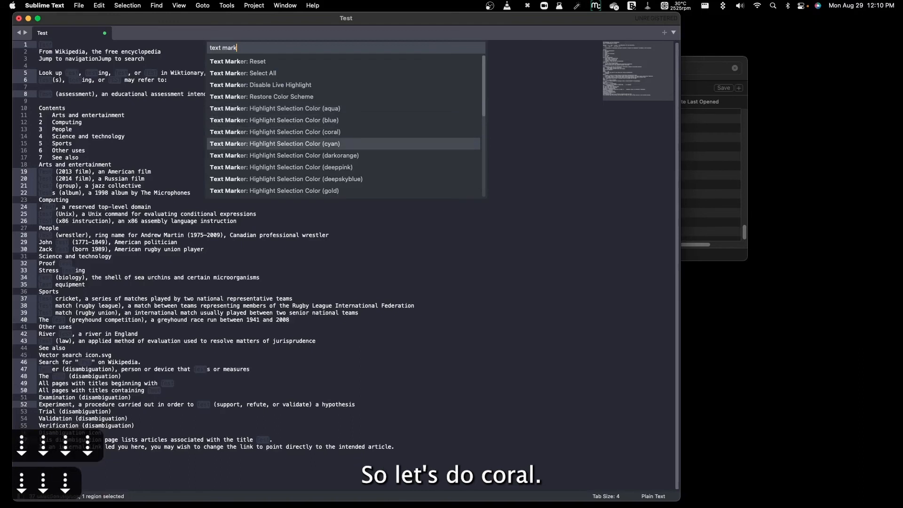
{"action": "key", "text": "Up"}
{"action": "key", "text": "Return"}
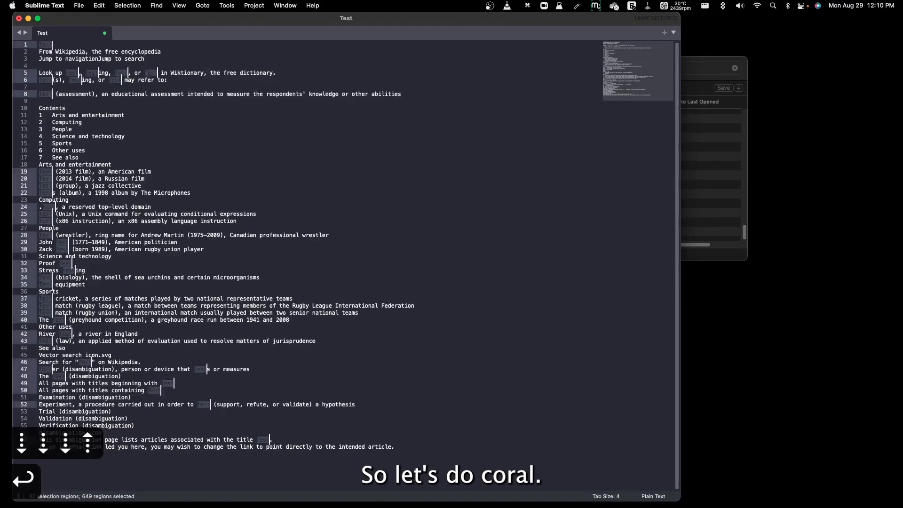
{"action": "left_click_drag", "start_coordinate": [318, 208], "coordinate": [340, 201]}
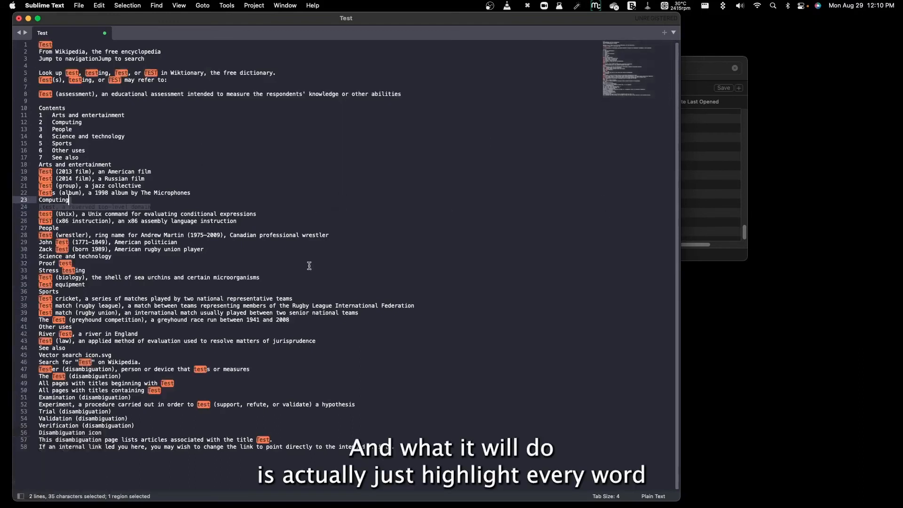
{"action": "left_click", "coordinate": [163, 101]}
{"action": "left_click_drag", "start_coordinate": [224, 364], "coordinate": [249, 368]}
{"action": "left_click", "coordinate": [328, 398]}
{"action": "left_click_drag", "start_coordinate": [250, 153], "coordinate": [409, 375]}
{"action": "left_click", "coordinate": [469, 376]}
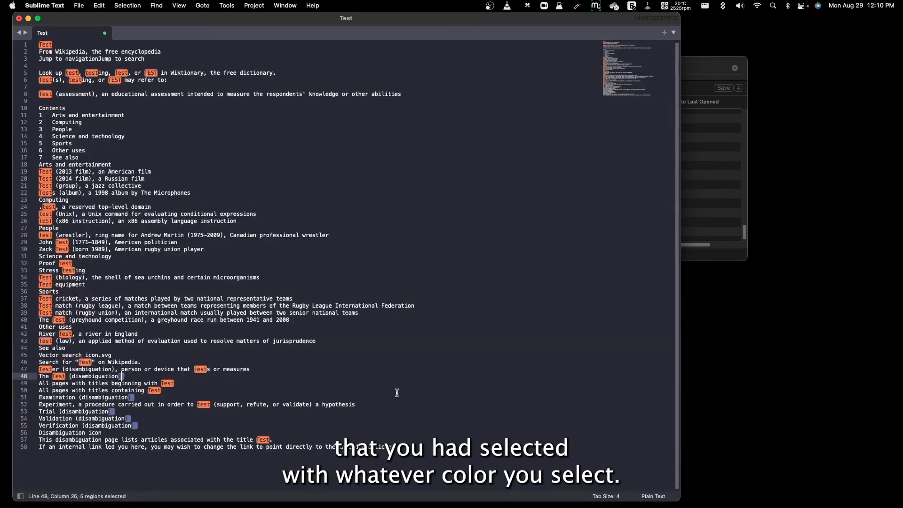
{"action": "key", "text": "Escape"}
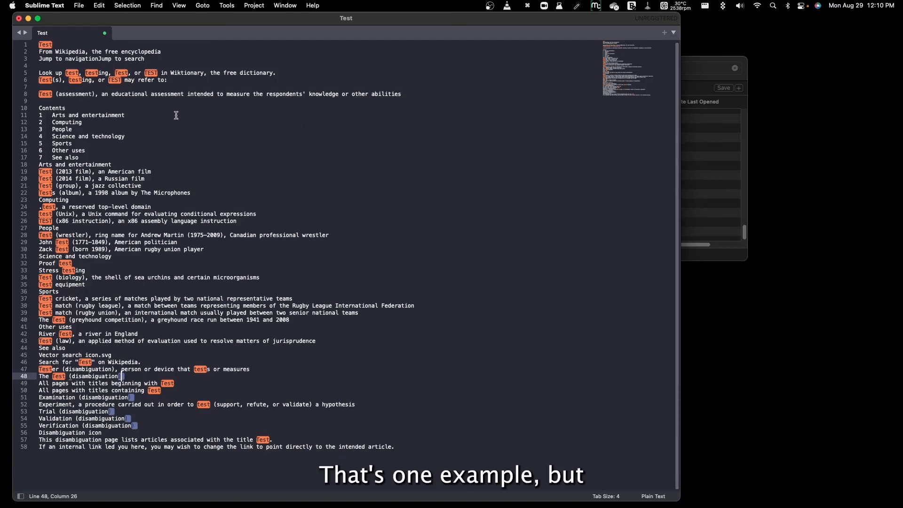
Switch to Microsoft Edge, search the web for "sublime text packaages" and open the Package Control website.
{"action": "left_click", "coordinate": [284, 490]}
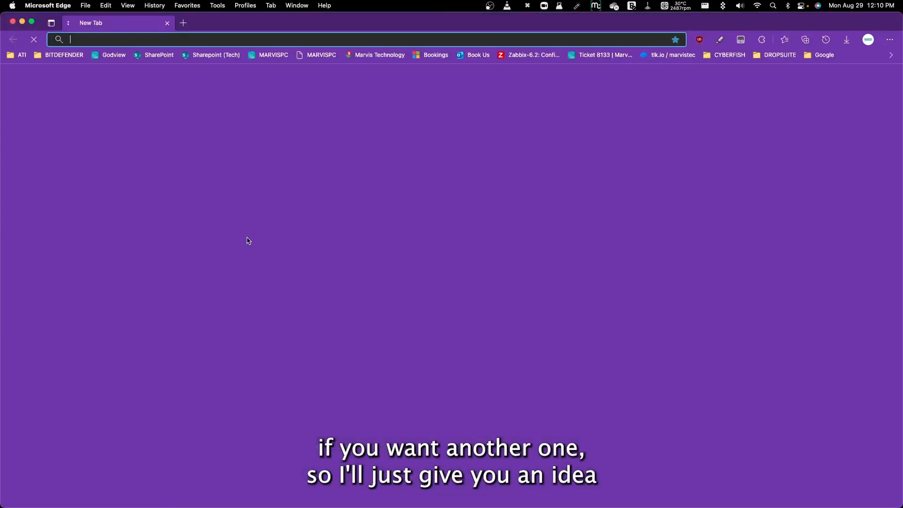
{"action": "type", "text": "sublime text"}
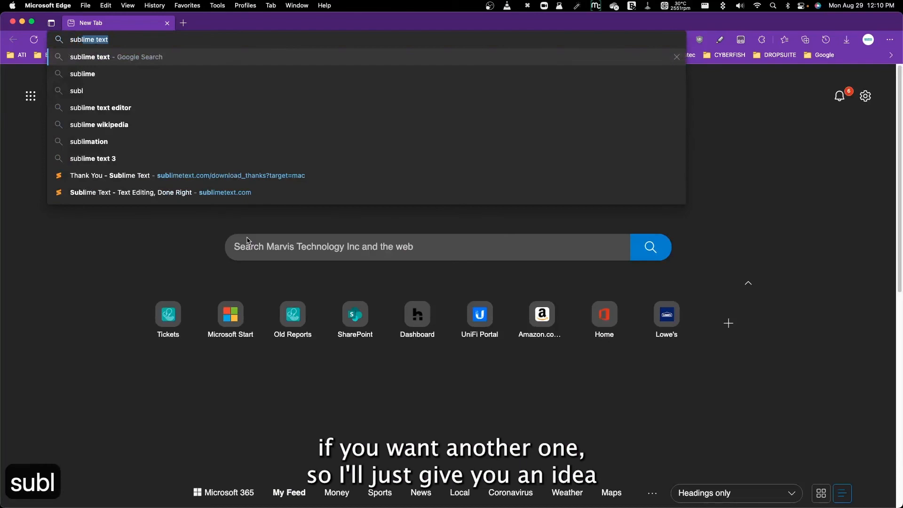
{"action": "key", "text": "Right"}
{"action": "type", "text": "pack"}
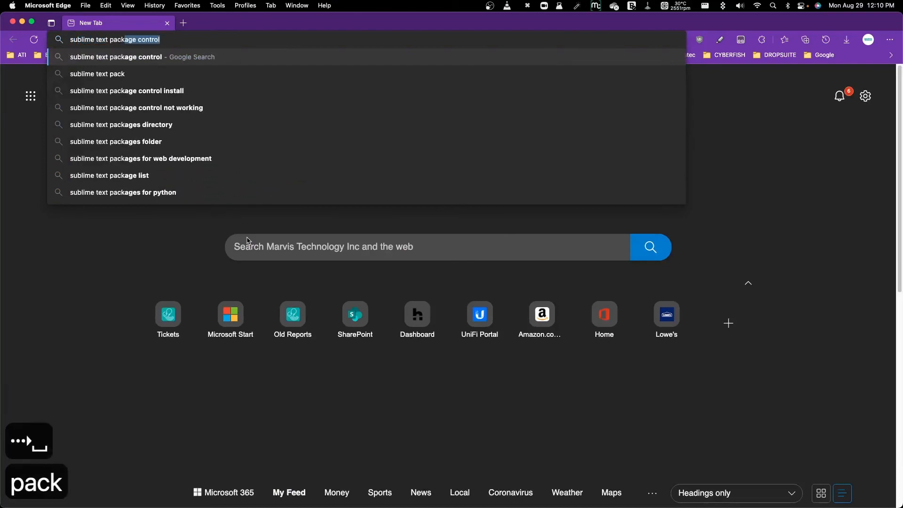
{"action": "type", "text": "aages"}
{"action": "key", "text": "Return"}
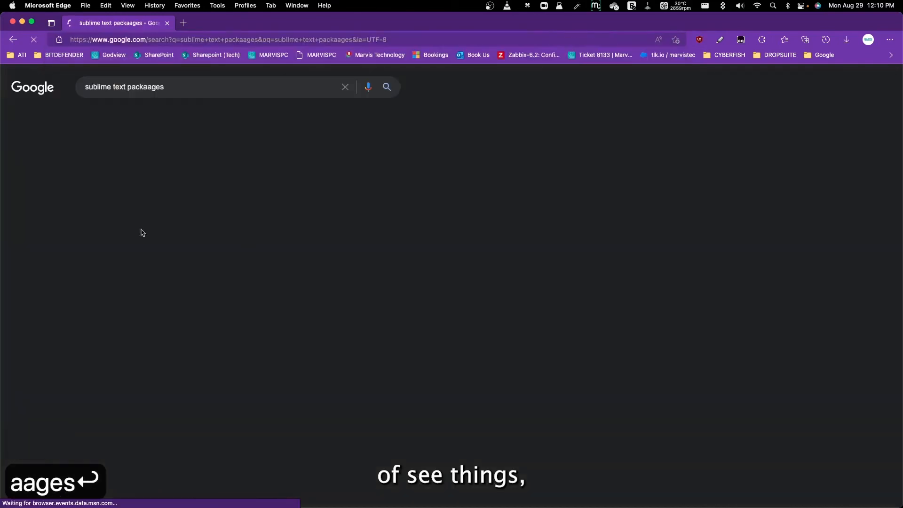
{"action": "left_click", "coordinate": [107, 205]}
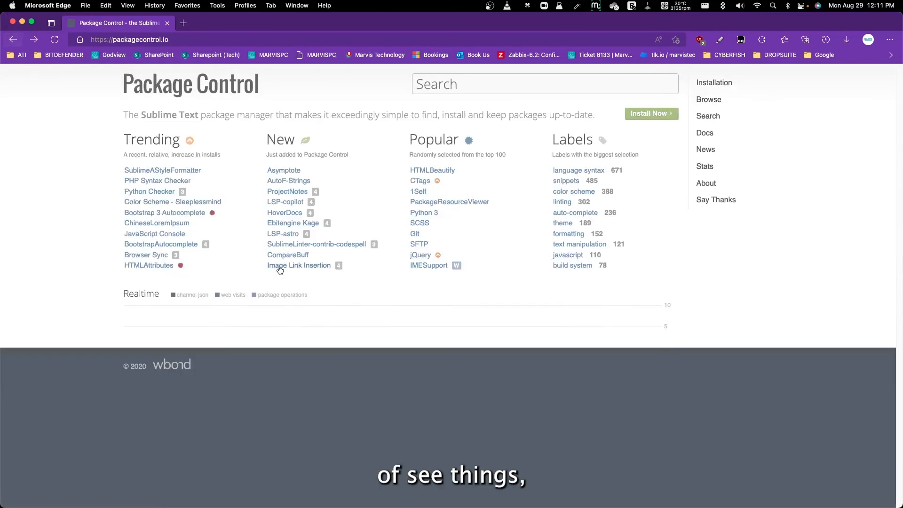
Search Package Control for "text", look through the listed packages and close the page.
{"action": "left_click", "coordinate": [435, 87]}
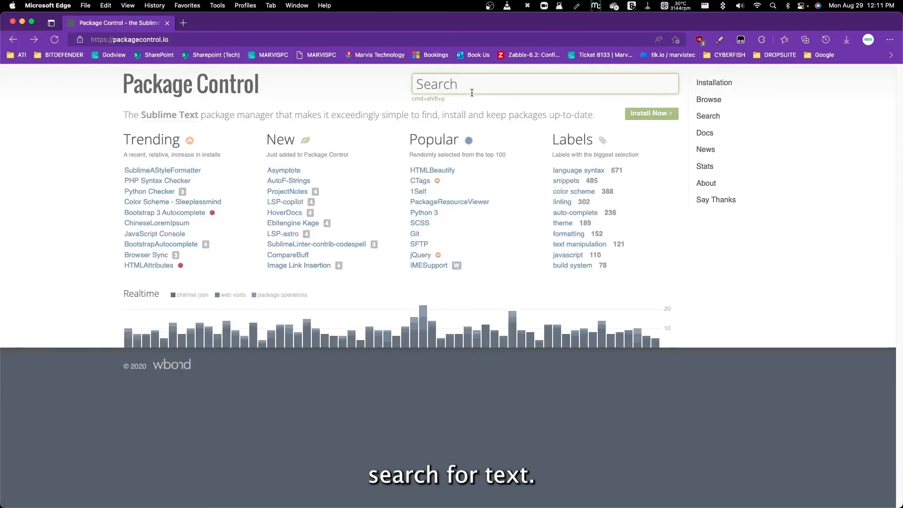
{"action": "type", "text": "text"}
{"action": "key", "text": "Return"}
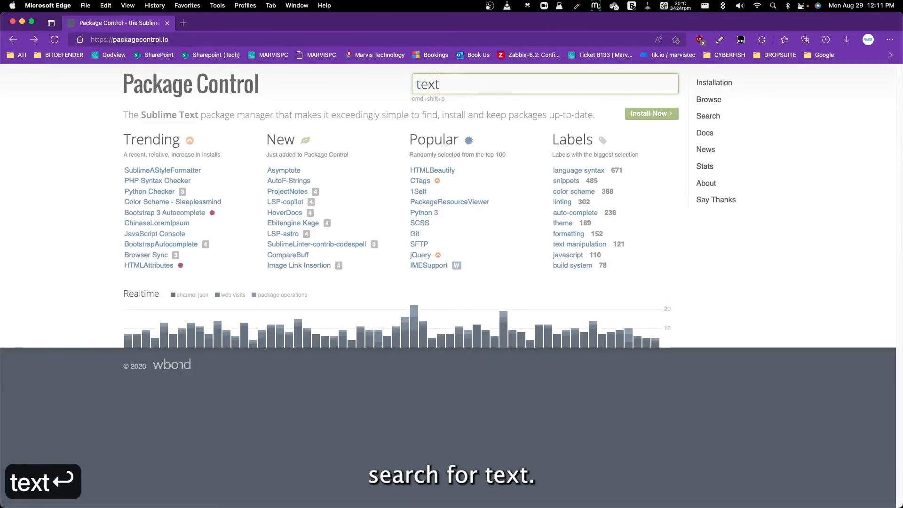
{"action": "scroll", "coordinate": [423, 188], "scroll_direction": "down", "scroll_amount": 12}
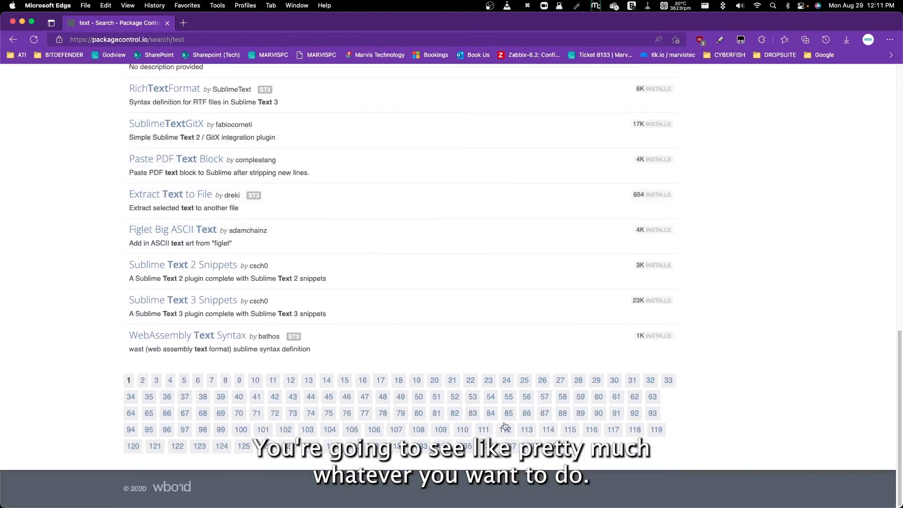
{"action": "scroll", "coordinate": [386, 338], "scroll_direction": "up", "scroll_amount": 15}
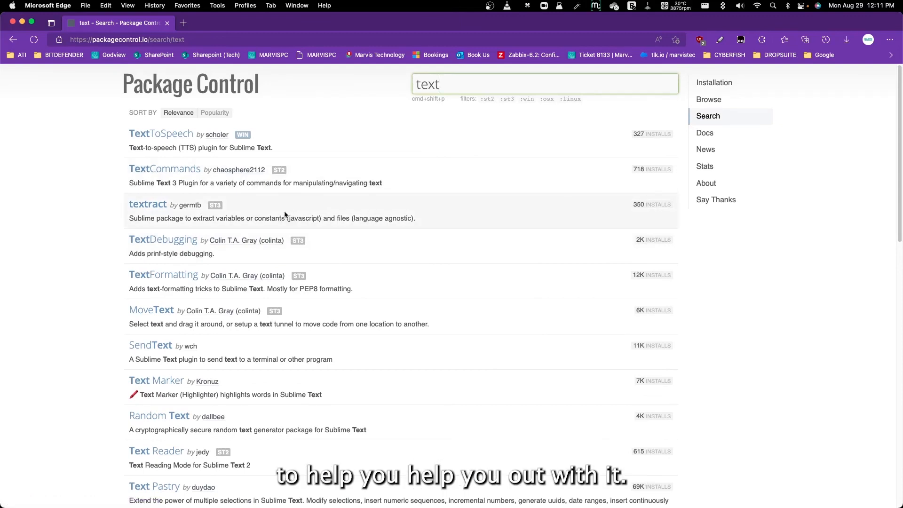
{"action": "left_click", "coordinate": [167, 23]}
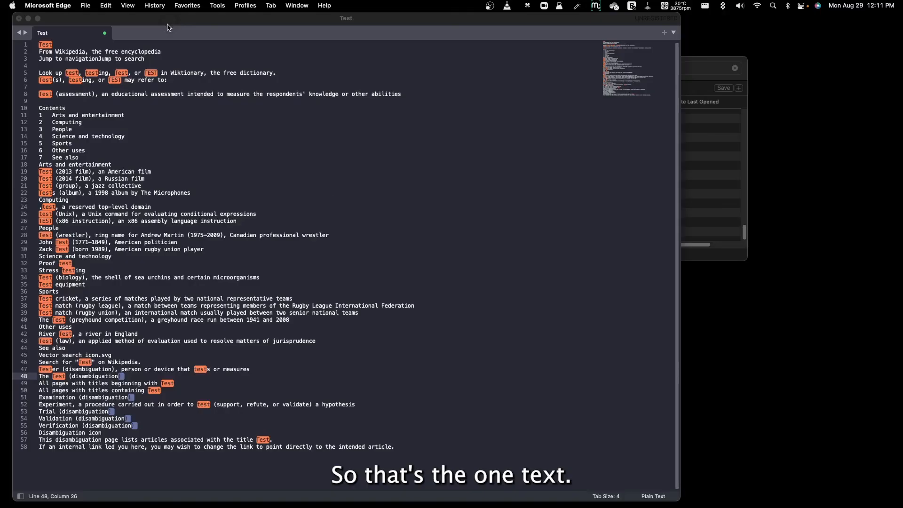